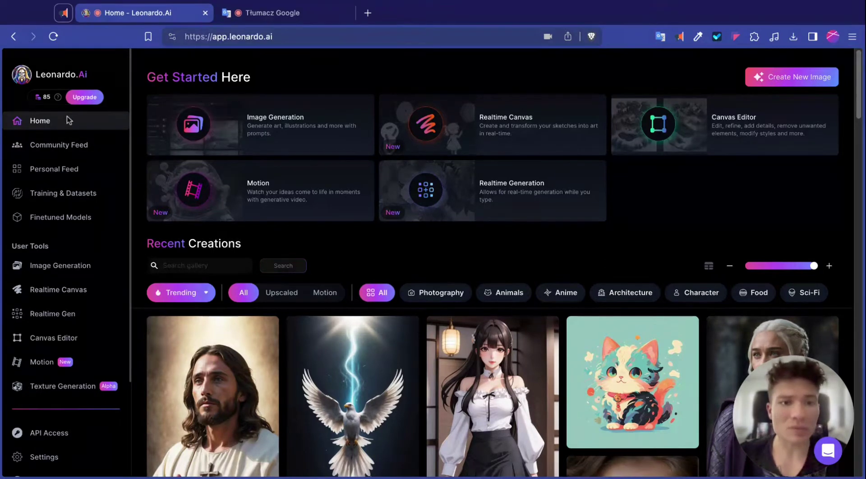
# Look over the site's navigation entries and open the Image Generation tool under User Tools.
pyautogui.scroll(-1, 59, 129)
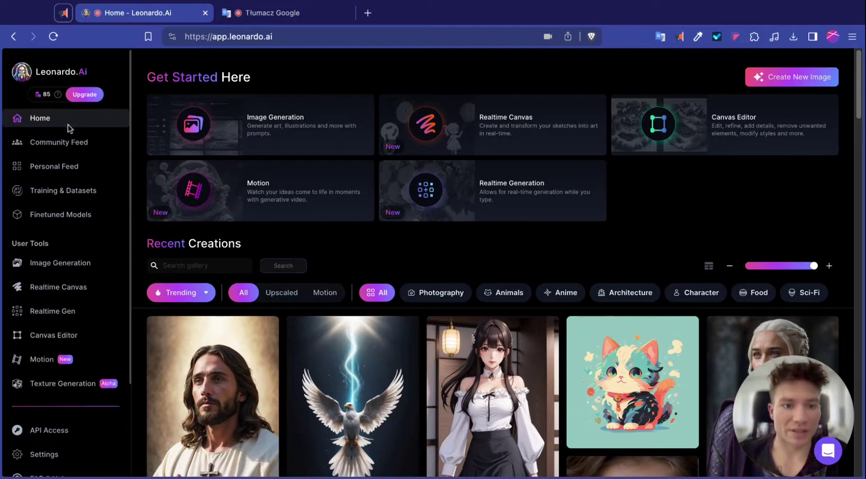
pyautogui.scroll(-1, 65, 135)
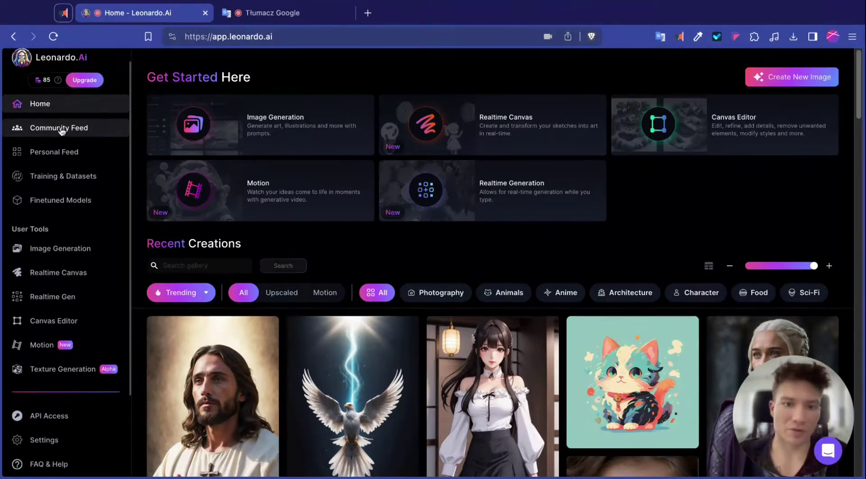
pyautogui.scroll(-1, 58, 129)
pyautogui.scroll(-1, 60, 127)
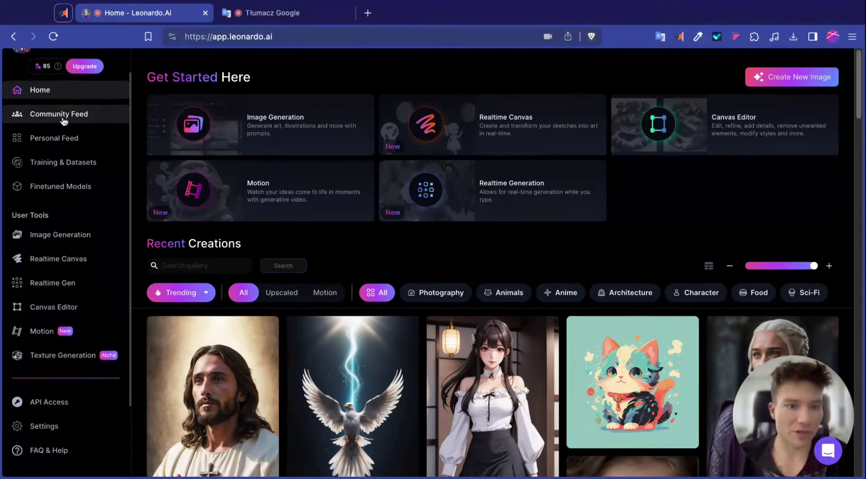
pyautogui.scroll(-1, 64, 141)
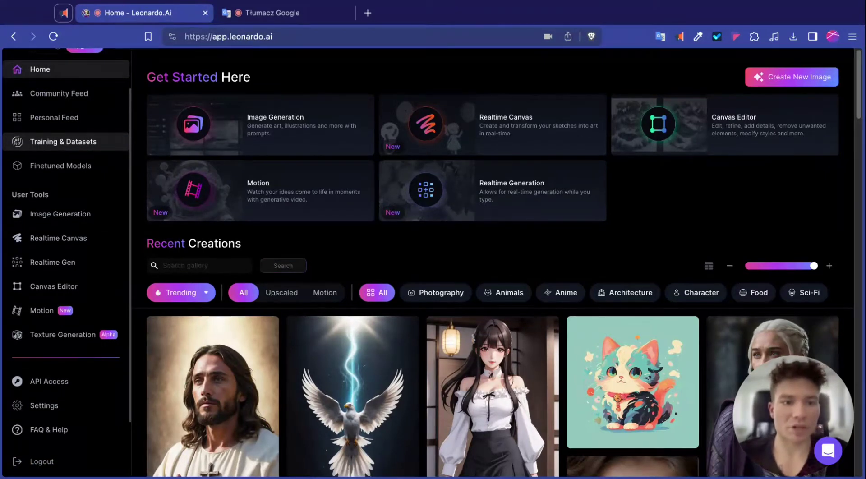
pyautogui.scroll(-2, 47, 128)
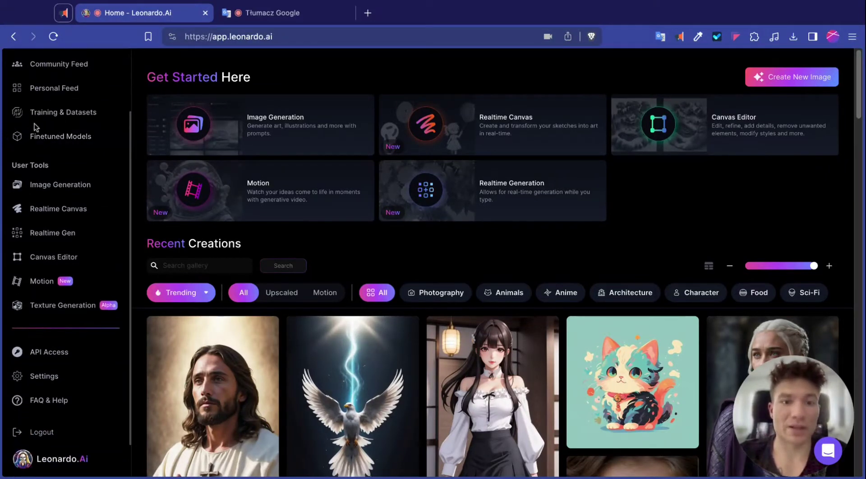
pyautogui.scroll(-1, 75, 138)
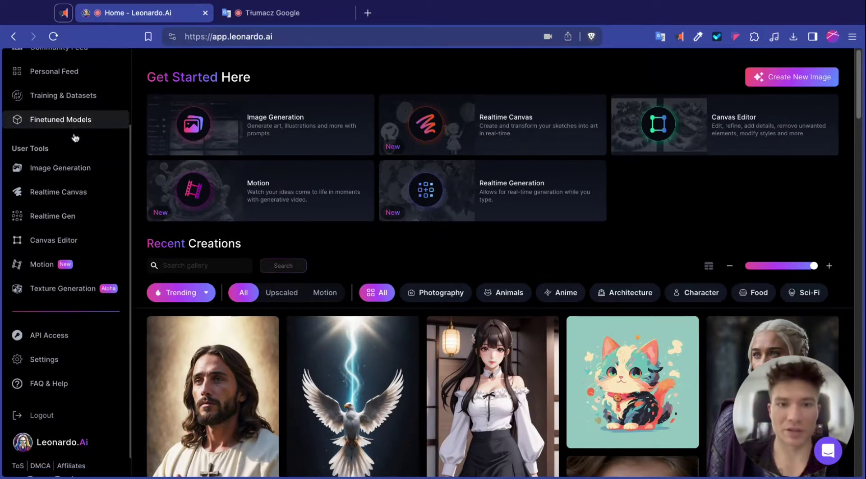
pyautogui.scroll(-3, 74, 134)
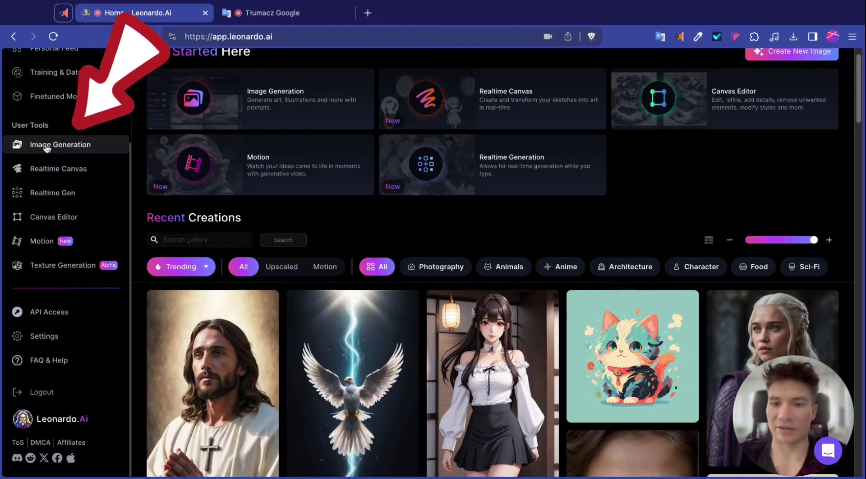
pyautogui.click(47, 149)
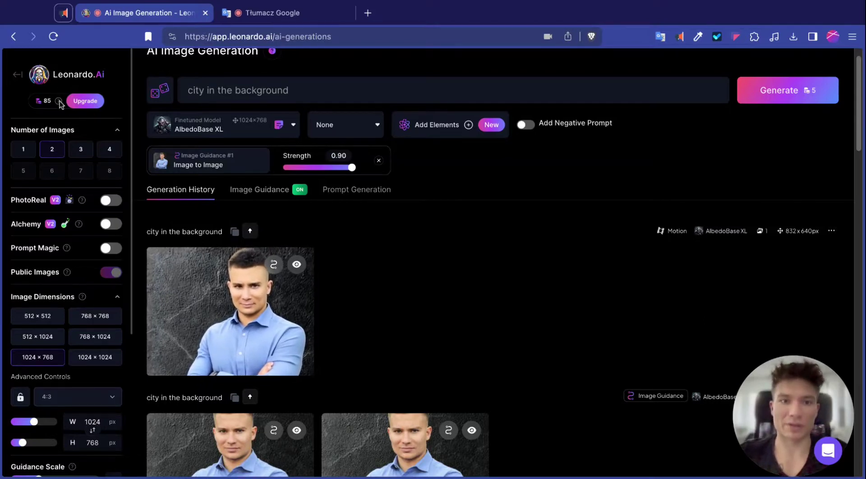
# Examine the token balance and generation settings, including number of images, PhotoReal, Alchemy, Prompt Magic, Public Images and Image Dimensions.
pyautogui.moveTo(58, 102)
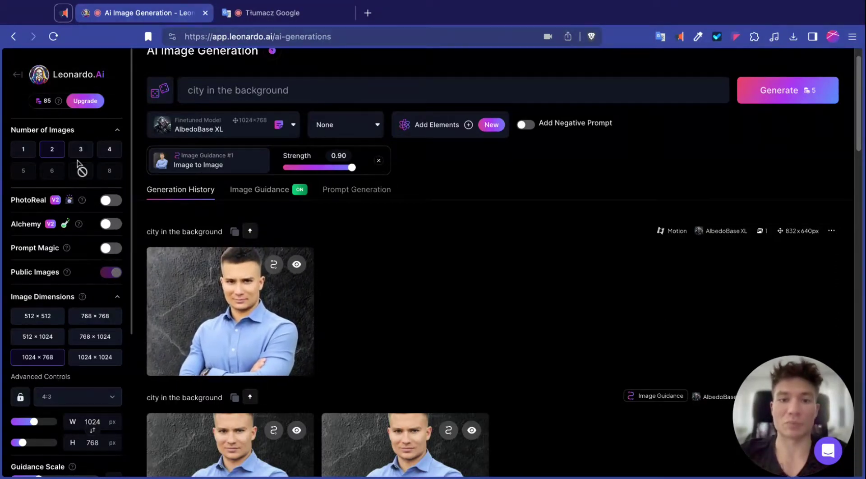
pyautogui.scroll(-3, 73, 136)
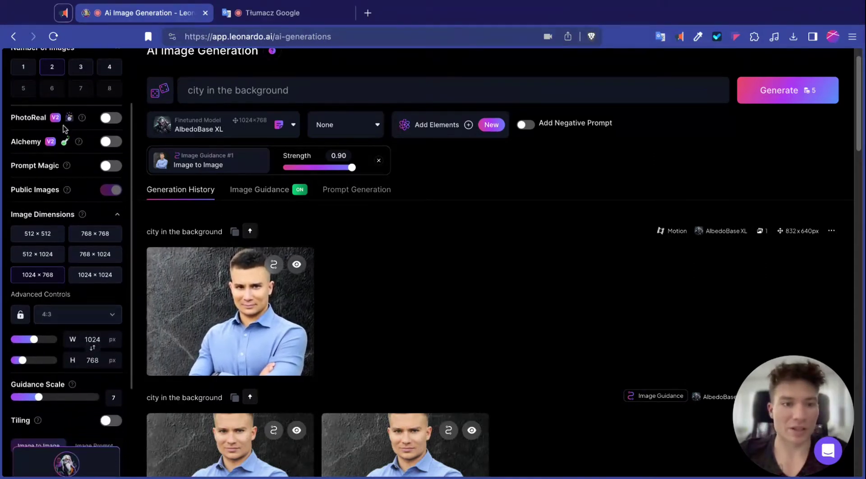
pyautogui.scroll(-1, 27, 119)
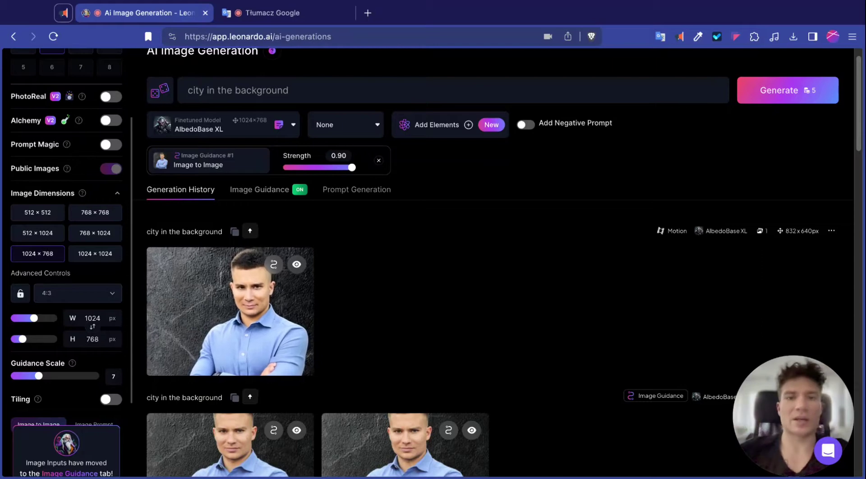
pyautogui.scroll(-2, 66, 261)
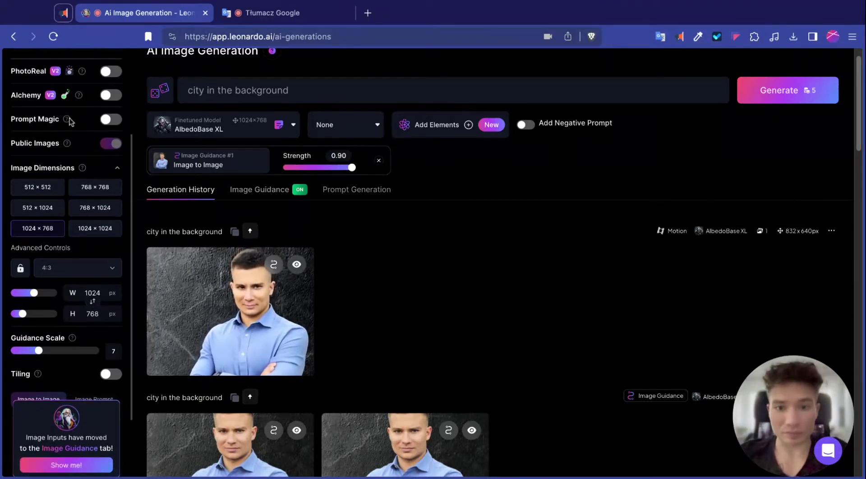
pyautogui.moveTo(67, 120)
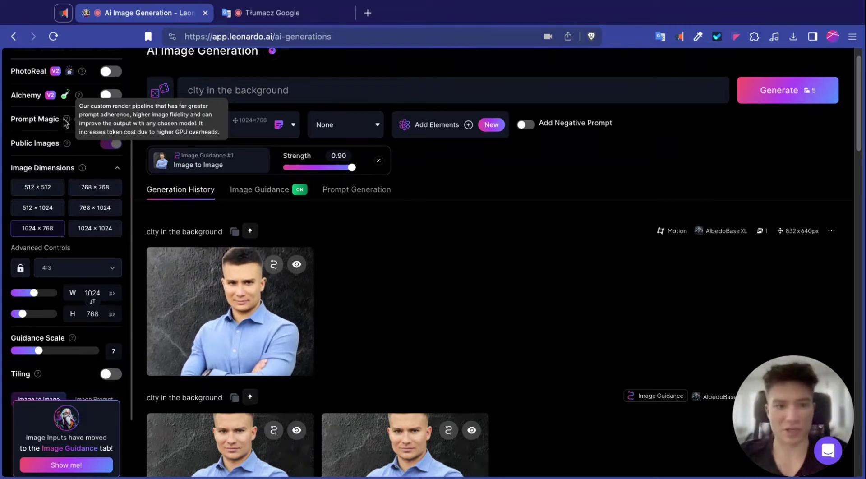
pyautogui.scroll(-3, 65, 122)
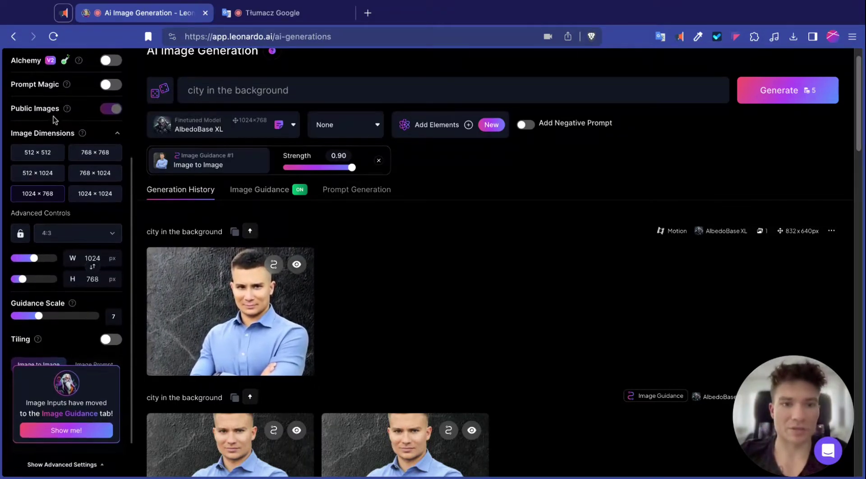
pyautogui.scroll(-1, 48, 115)
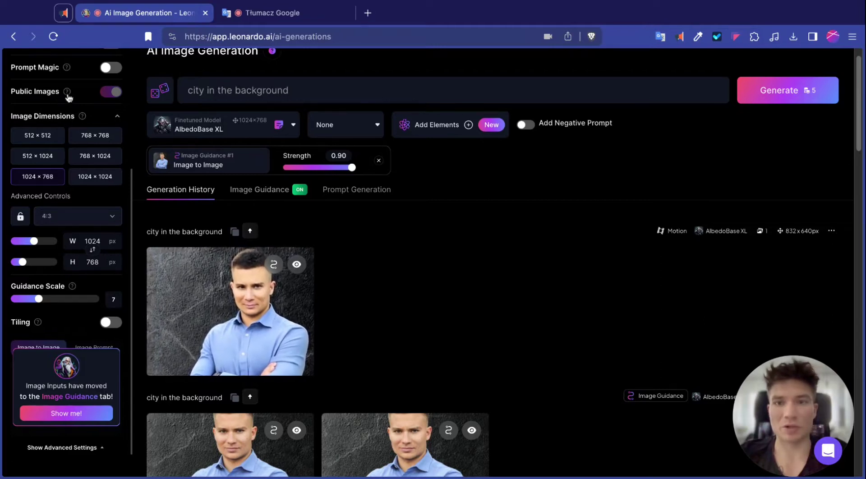
pyautogui.moveTo(111, 94)
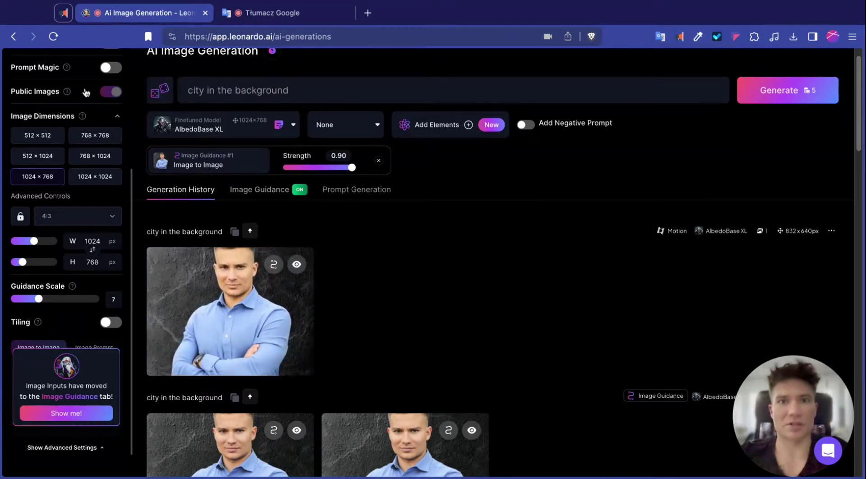
pyautogui.scroll(-2, 84, 92)
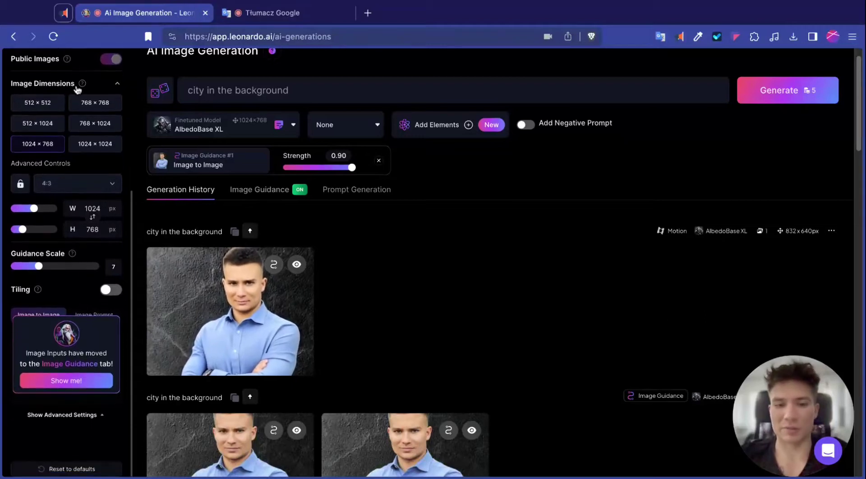
pyautogui.scroll(-1, 78, 89)
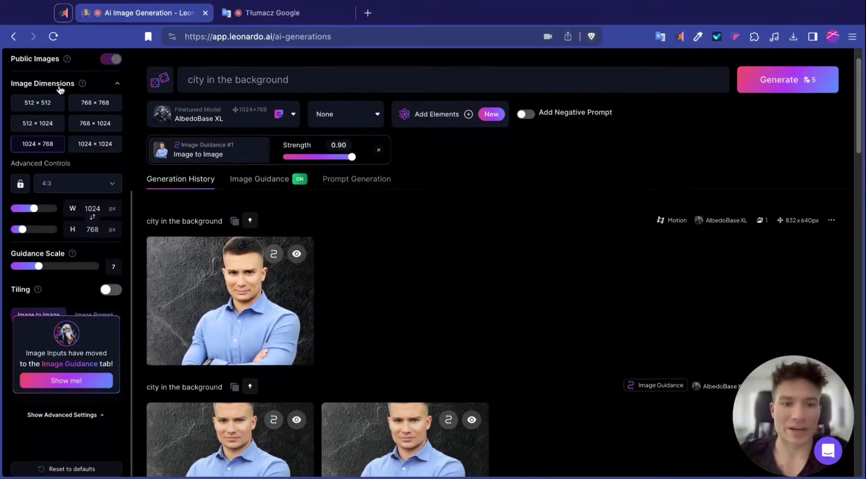
pyautogui.scroll(-3, 59, 88)
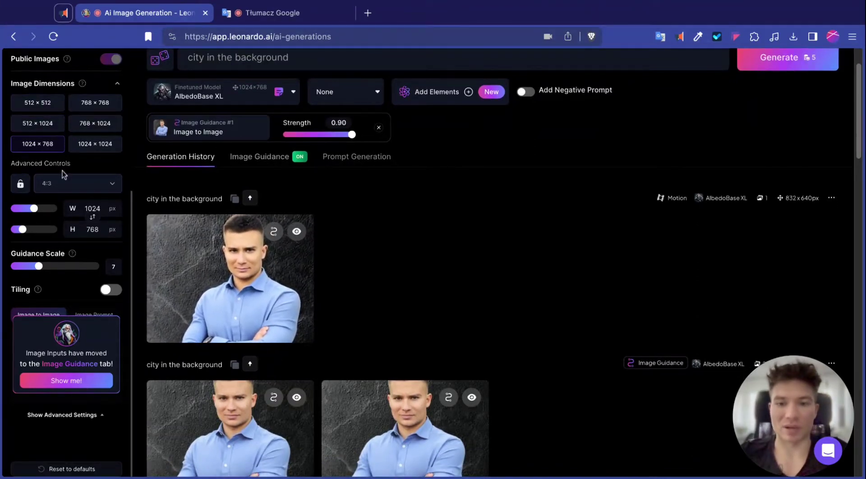
# Set the image aspect ratio to 9:16 and switch it to the landscape 16:9 format, 1360 × 760 px.
pyautogui.click(72, 184)
pyautogui.click(72, 228)
pyautogui.scroll(-3, 73, 228)
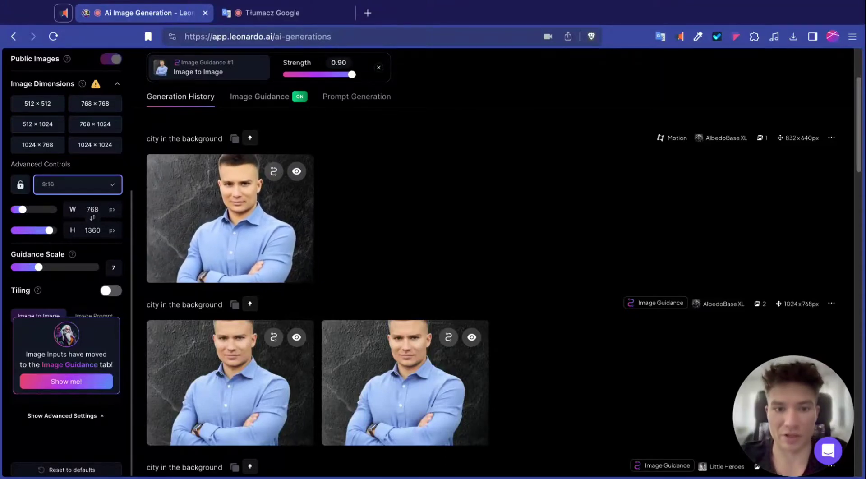
pyautogui.click(92, 217)
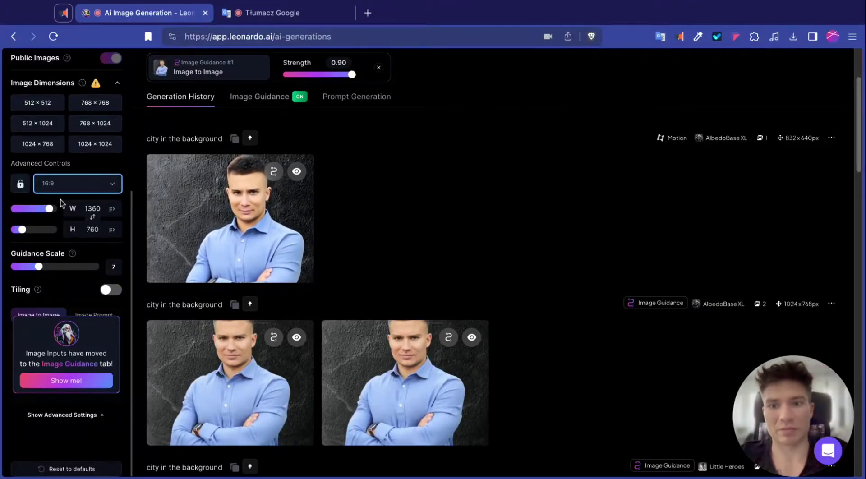
# Examine the earlier "city in the background" images and motion clip in the generation history.
pyautogui.scroll(-2, 63, 203)
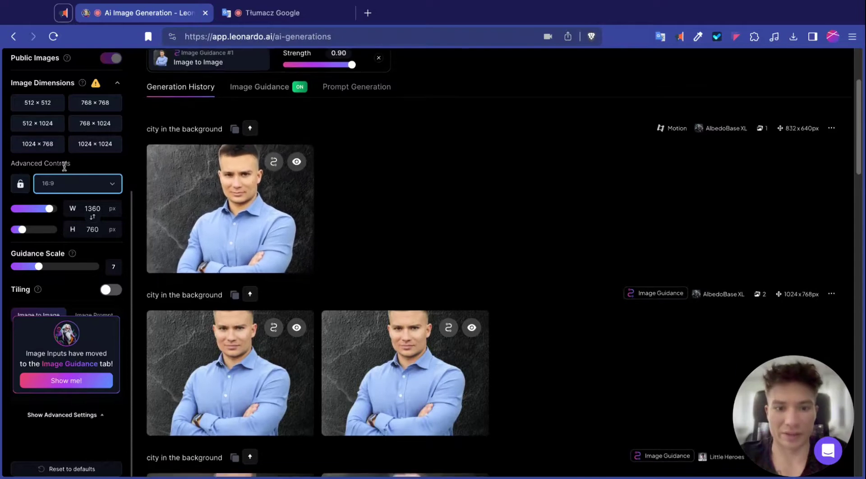
pyautogui.scroll(-3, 67, 300)
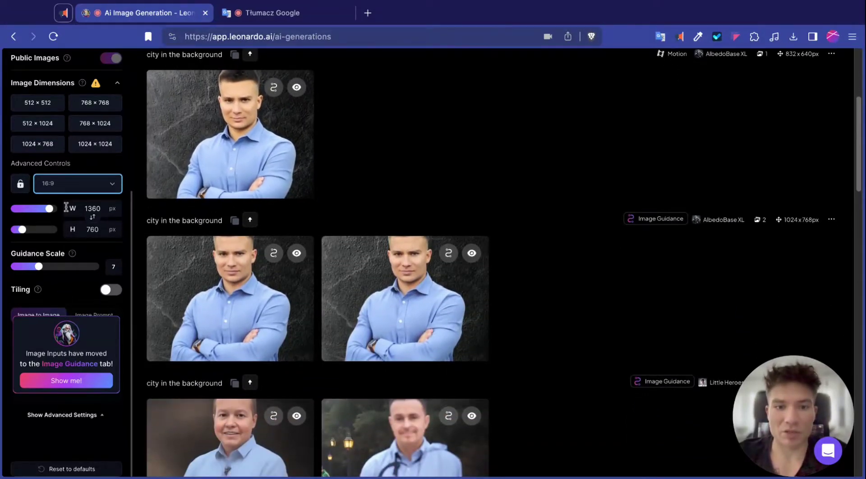
pyautogui.scroll(-3, 69, 212)
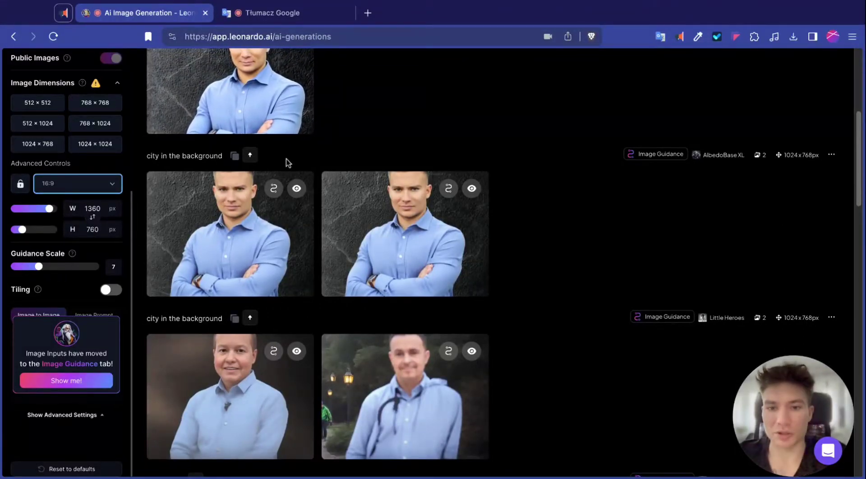
pyautogui.scroll(6, 246, 197)
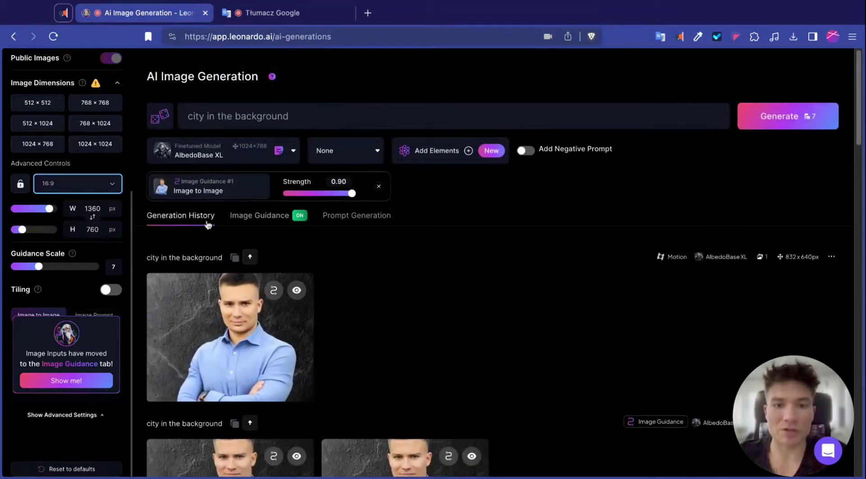
pyautogui.moveTo(192, 322)
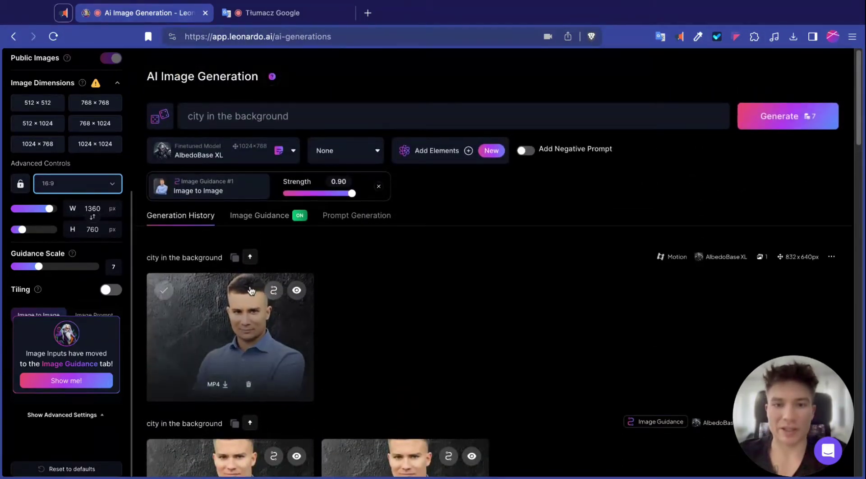
pyautogui.scroll(-1, 183, 299)
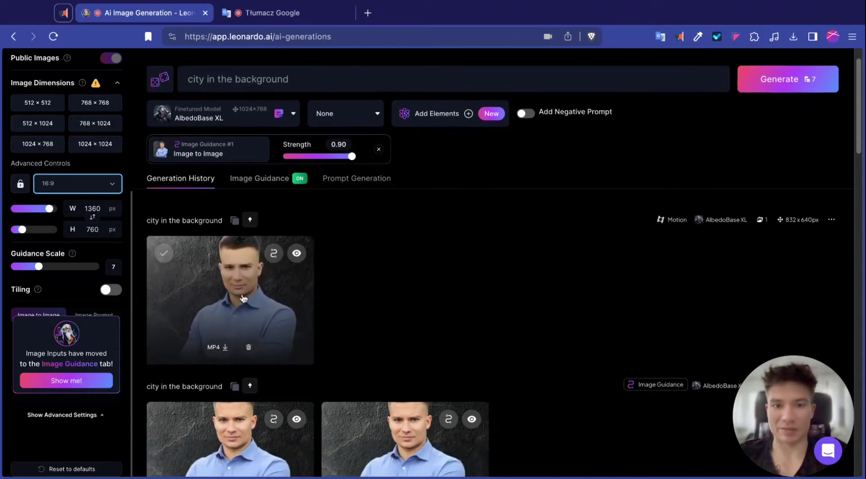
pyautogui.scroll(1, 176, 300)
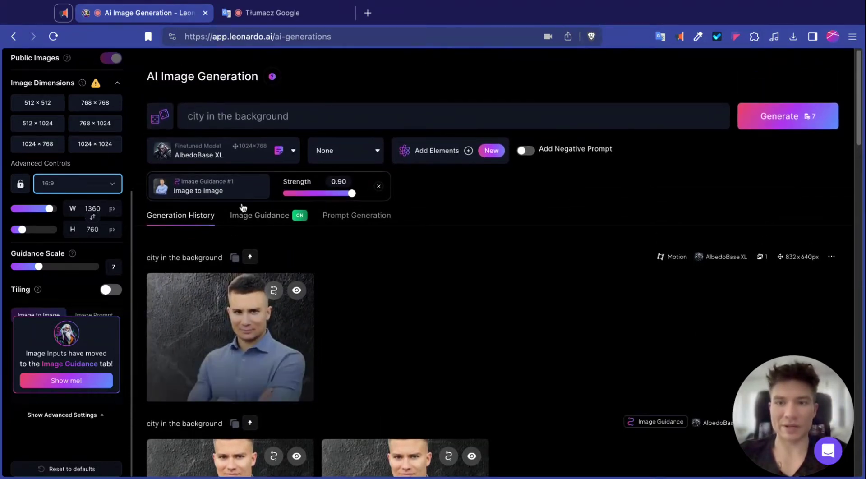
pyautogui.scroll(-2, 228, 199)
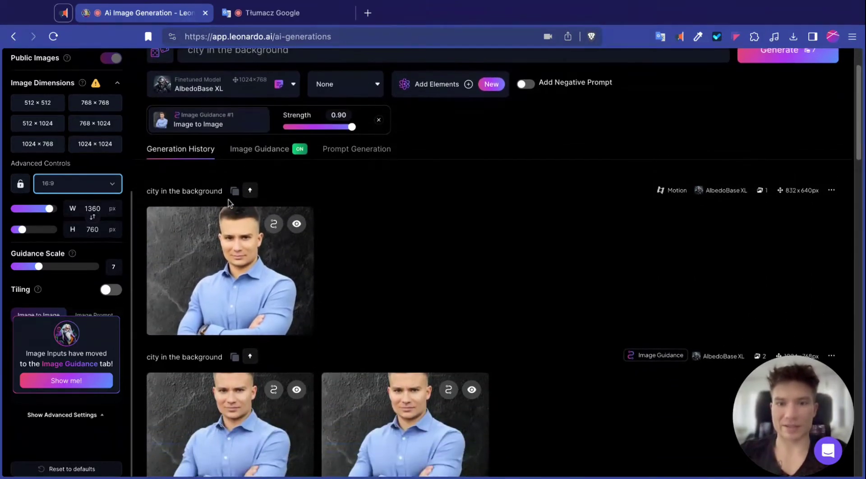
pyautogui.scroll(-1, 228, 190)
pyautogui.scroll(2, 243, 196)
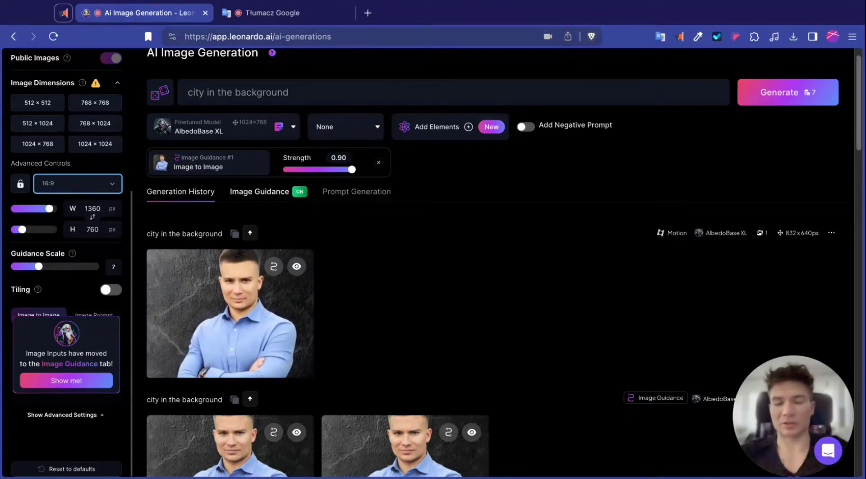
pyautogui.scroll(-2, 256, 225)
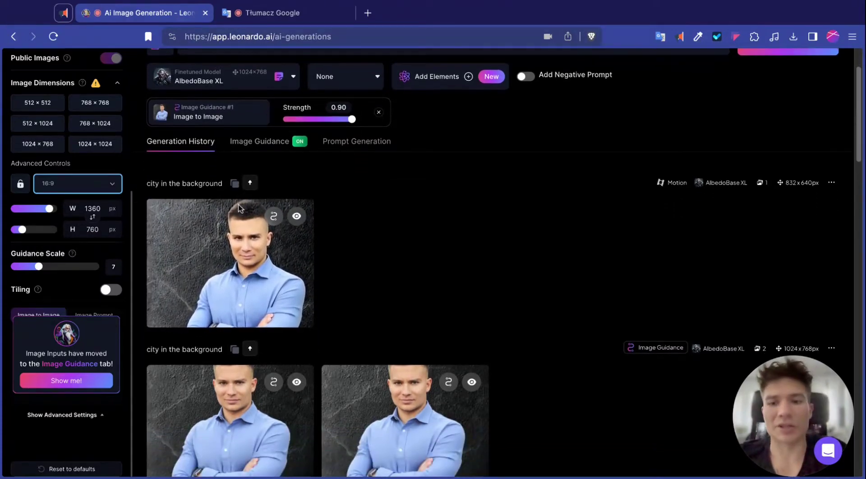
pyautogui.scroll(-1, 256, 225)
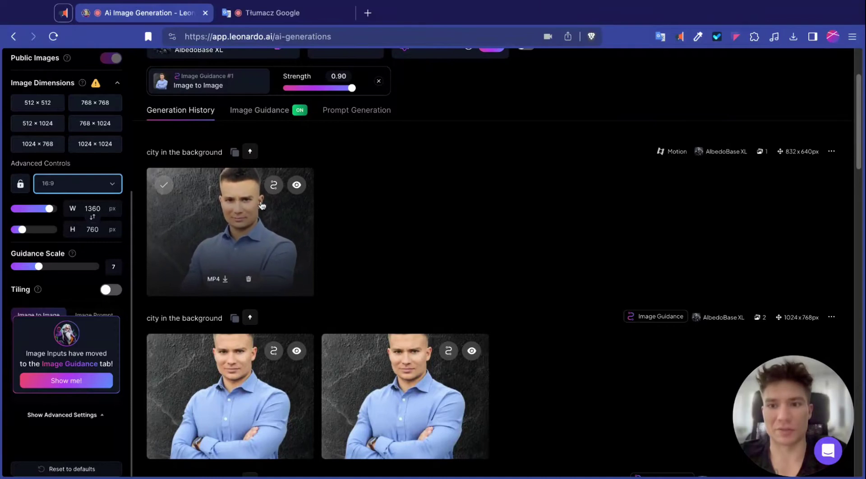
# Open the Image Guidance settings and turn off the Image to Image input.
pyautogui.scroll(3, 254, 205)
pyautogui.scroll(2, 268, 195)
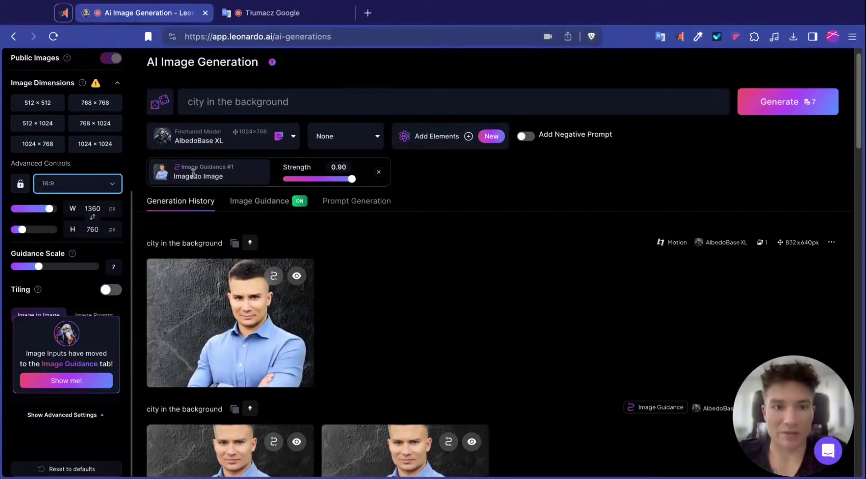
pyautogui.scroll(1, 208, 201)
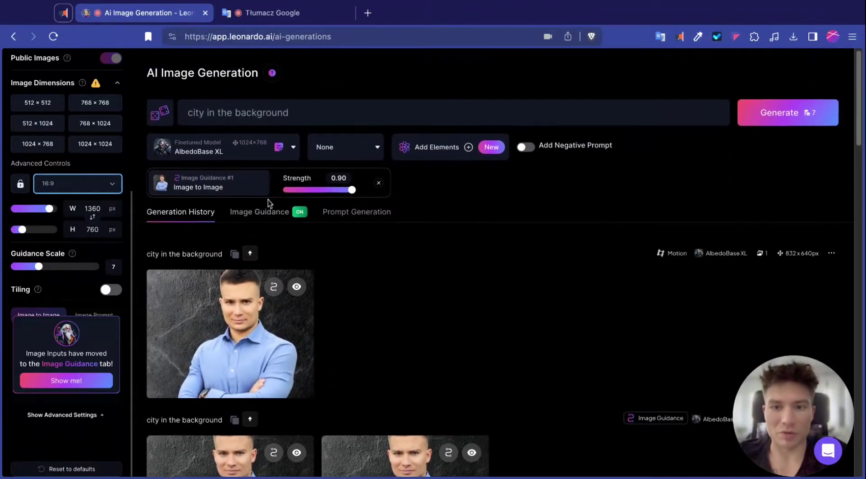
pyautogui.click(260, 216)
pyautogui.click(473, 246)
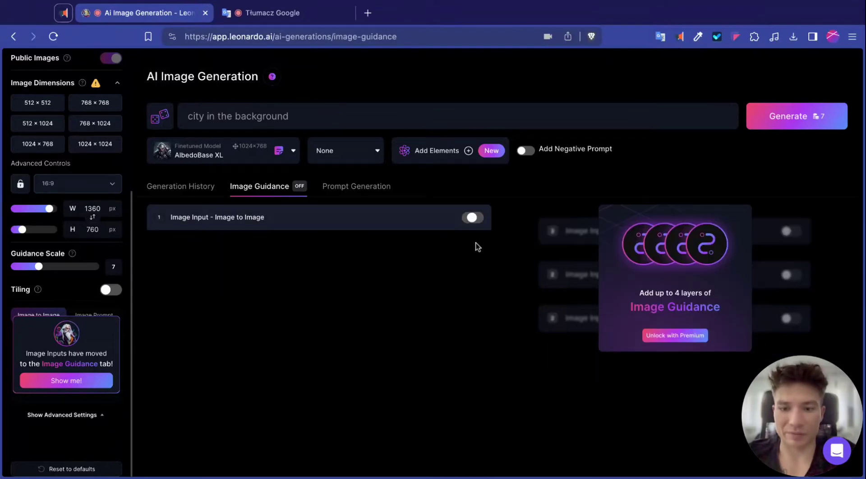
# Clear the existing "city in the background" text from the image prompt.
pyautogui.scroll(3, 70, 199)
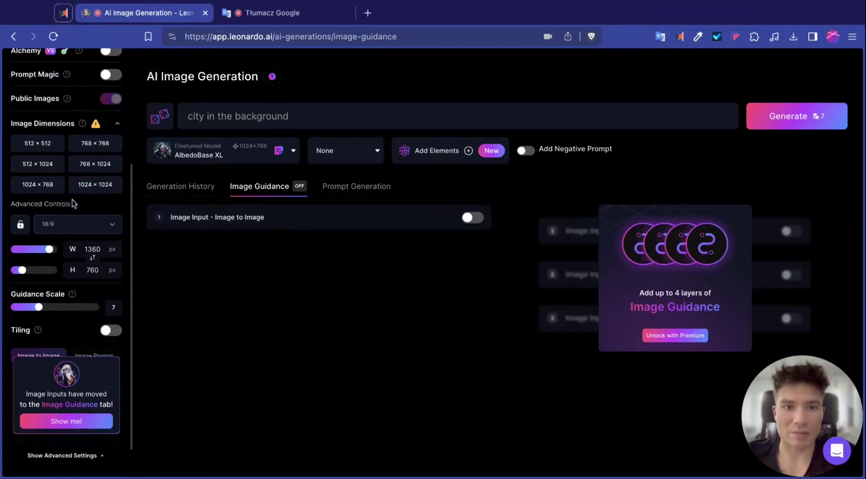
pyautogui.scroll(5, 63, 225)
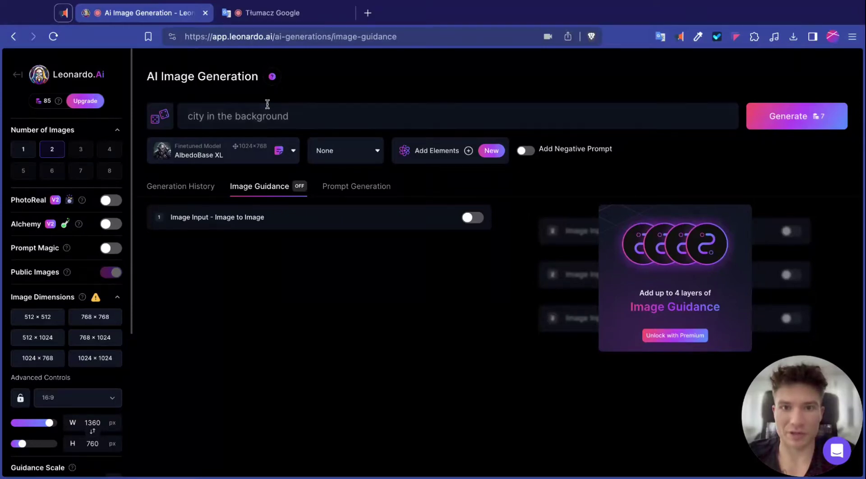
pyautogui.click(221, 113)
pyautogui.doubleClick(225, 115)
pyautogui.tripleClick(224, 115)
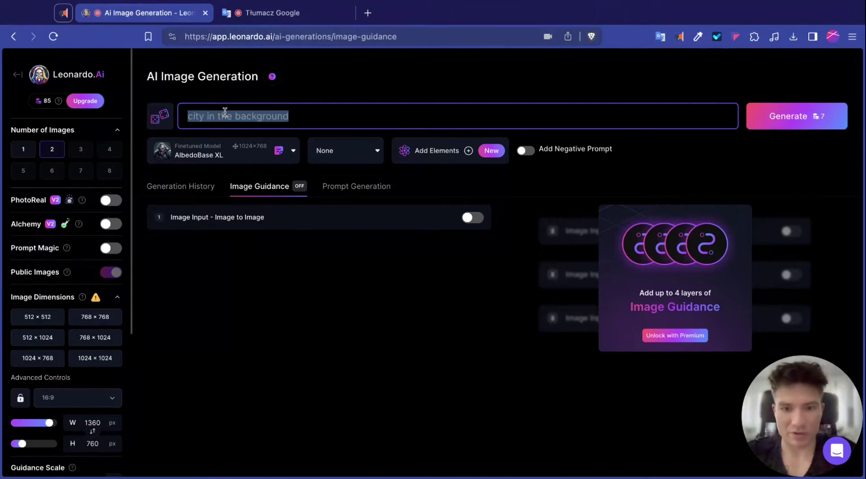
pyautogui.press('BackSpace')
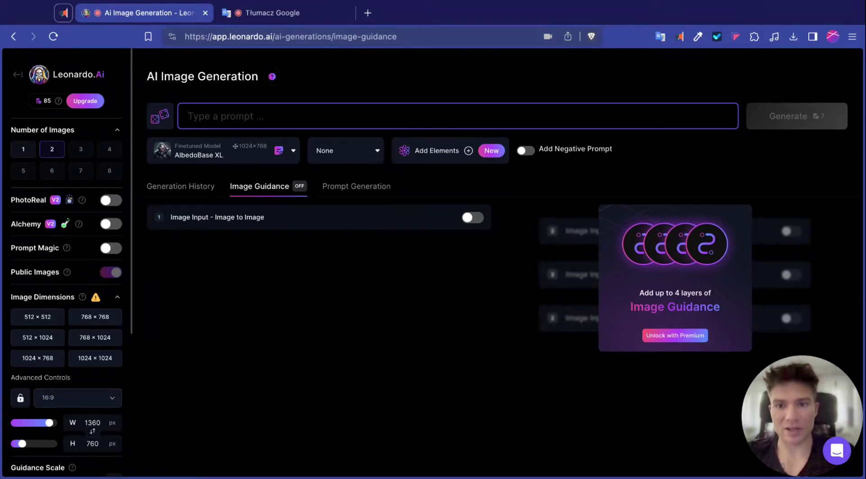
# Copy the English translation "A knight riding a unicorn" from Google Translate and paste it as the image prompt in Leonardo.Ai.
pyautogui.click(264, 15)
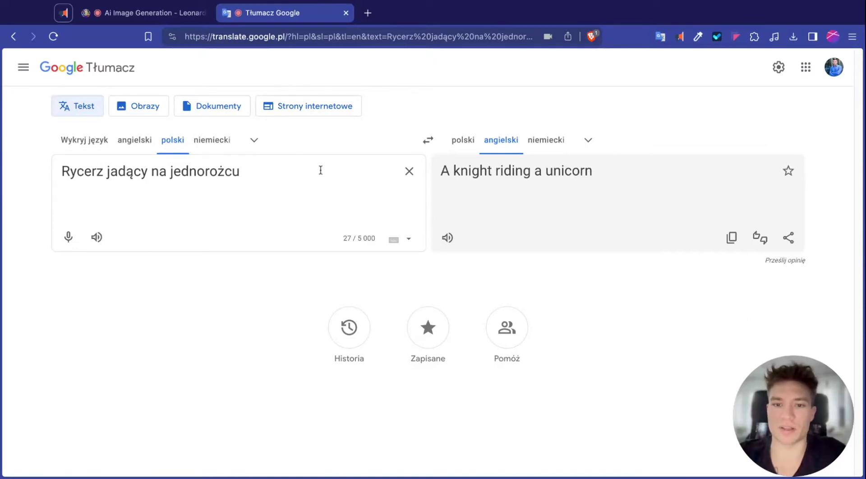
pyautogui.tripleClick(515, 173)
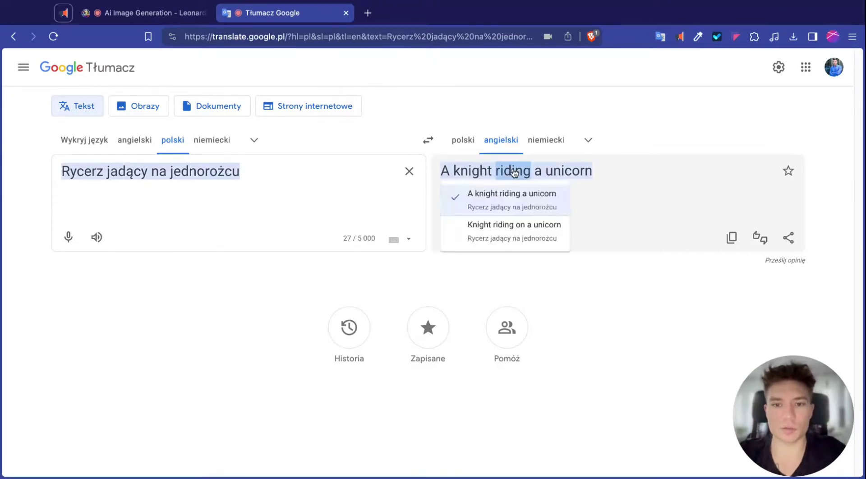
pyautogui.press('super+c')
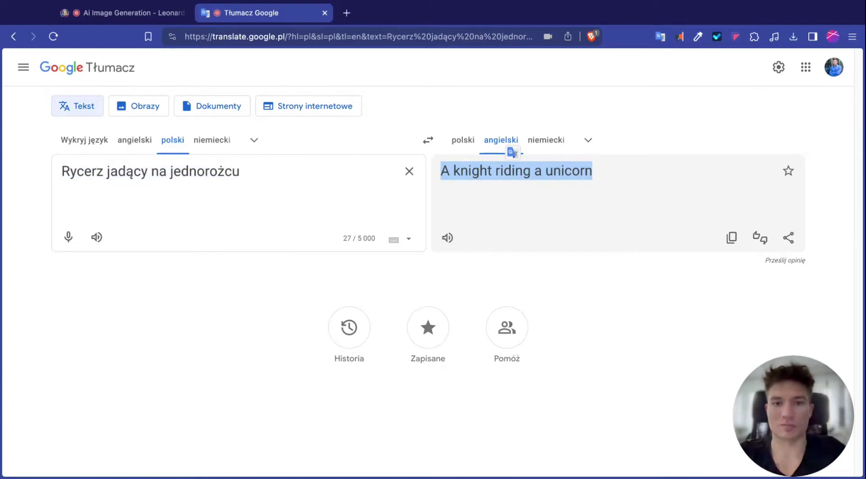
pyautogui.click(126, 13)
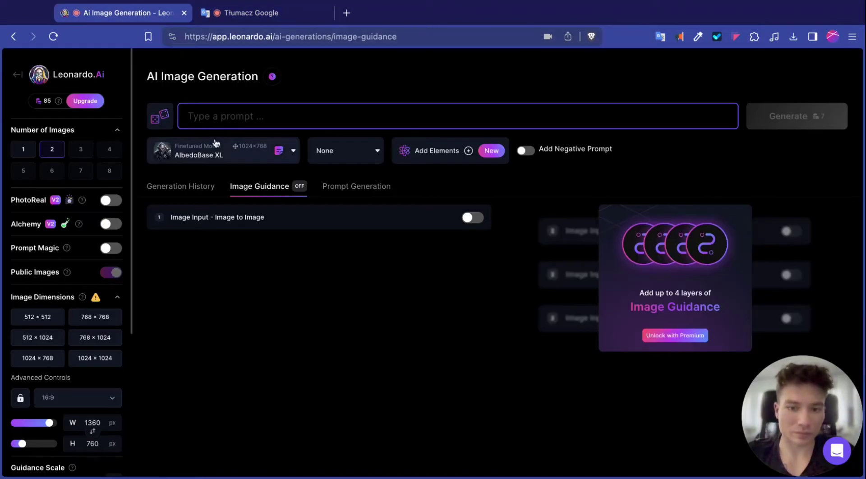
pyautogui.press('super+v')
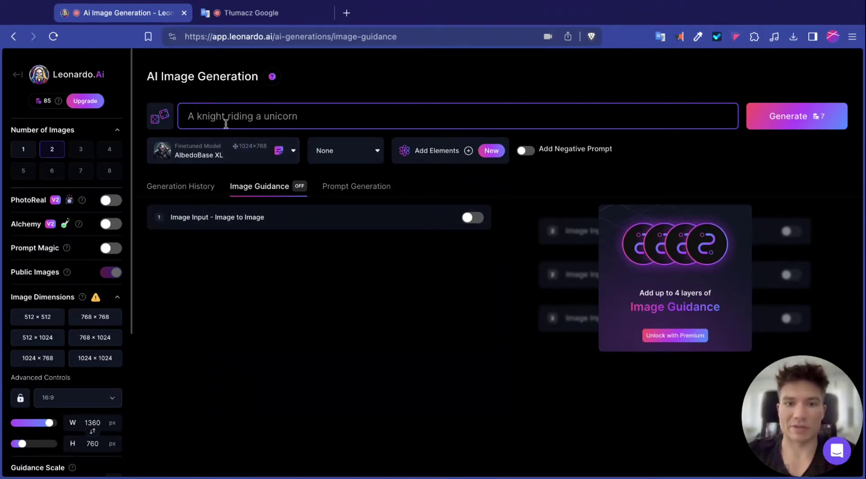
# Try the 3D Animation Style finetuned model and replace it with Leonardo Diffusion XL.
pyautogui.click(203, 157)
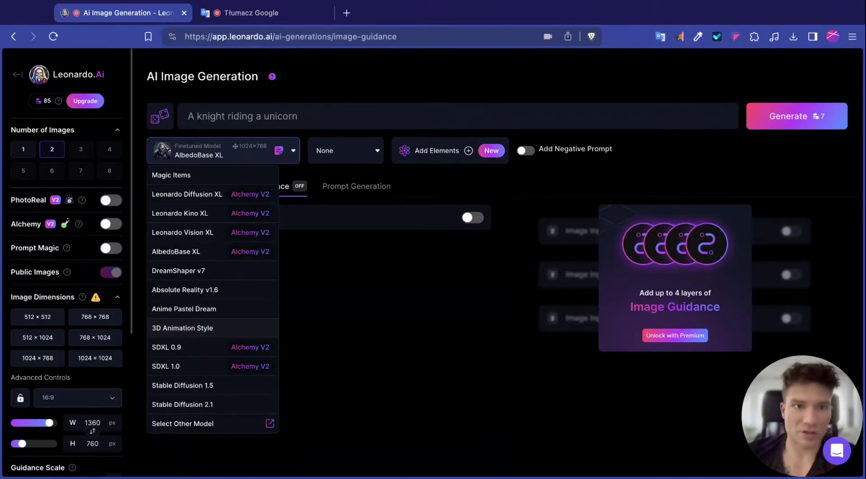
pyautogui.click(182, 328)
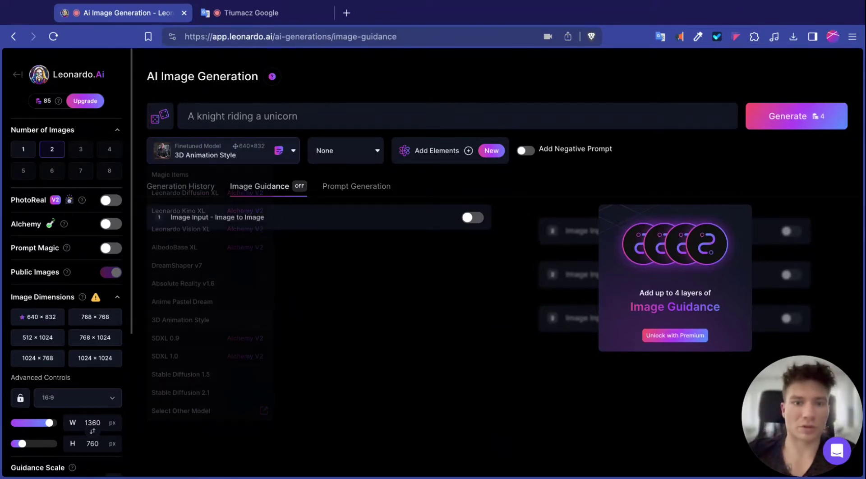
pyautogui.click(190, 156)
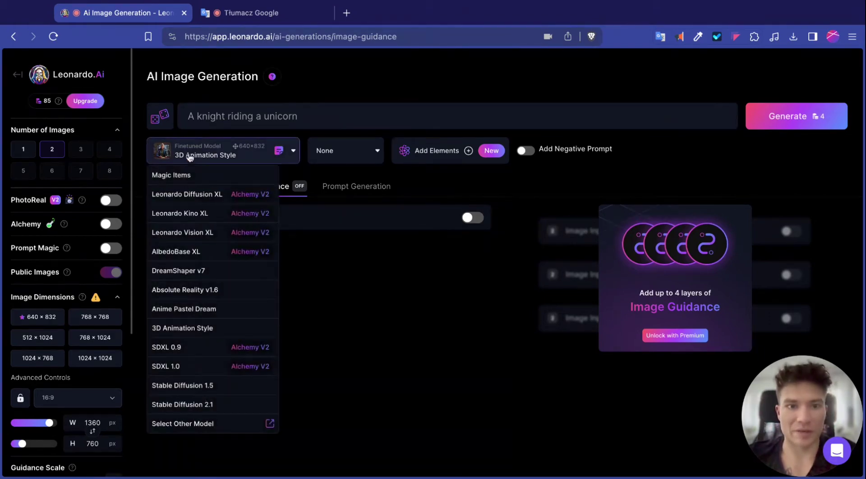
pyautogui.click(190, 194)
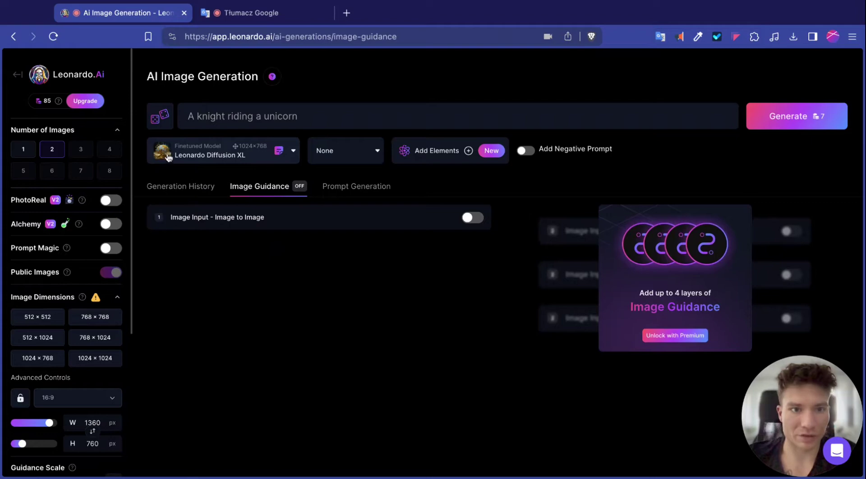
# Open the full finetuned model selection and examine the available platform models and their descriptions.
pyautogui.click(195, 156)
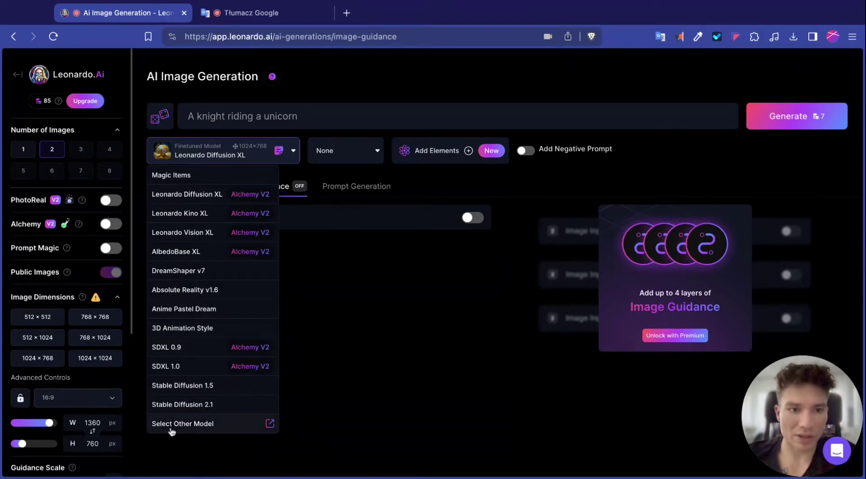
pyautogui.click(188, 424)
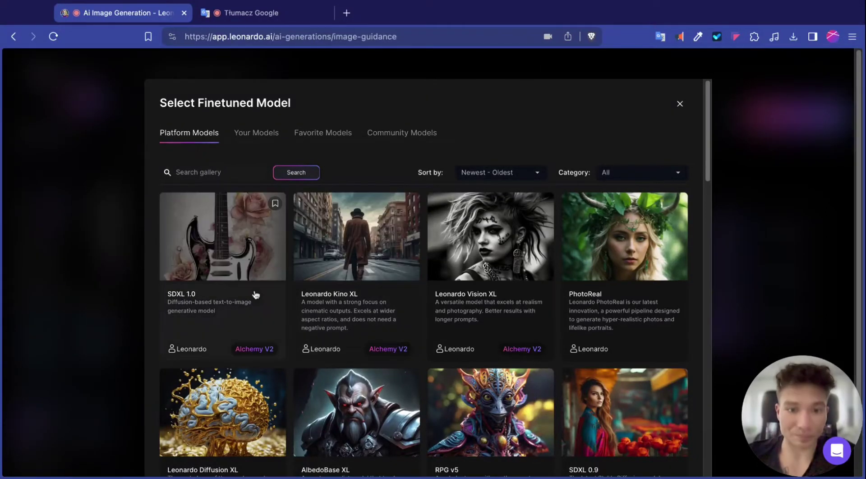
pyautogui.scroll(-2, 252, 294)
pyautogui.scroll(-5, 225, 295)
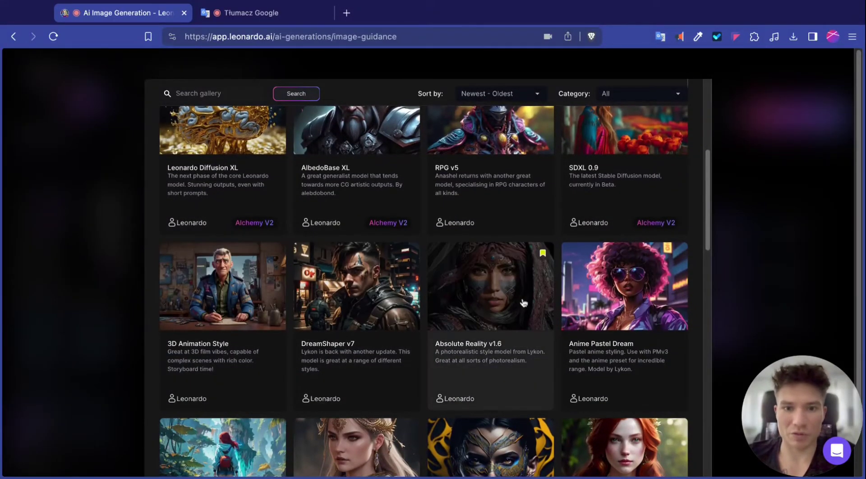
pyautogui.scroll(-2, 582, 307)
pyautogui.scroll(-3, 576, 303)
pyautogui.scroll(10, 503, 303)
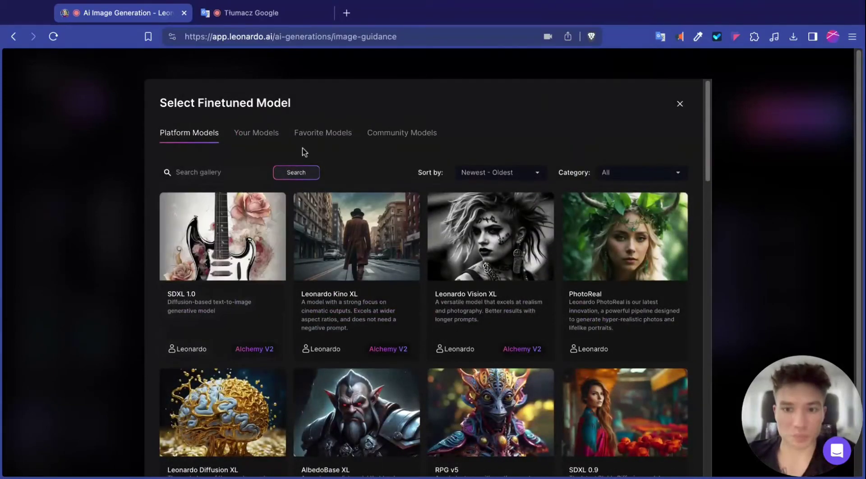
# Check the personal and favorite model collections and show the community models.
pyautogui.click(254, 134)
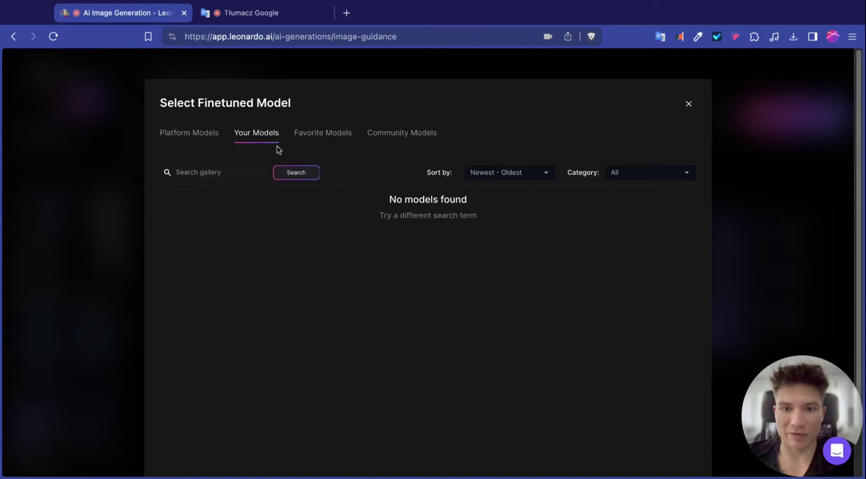
pyautogui.click(323, 133)
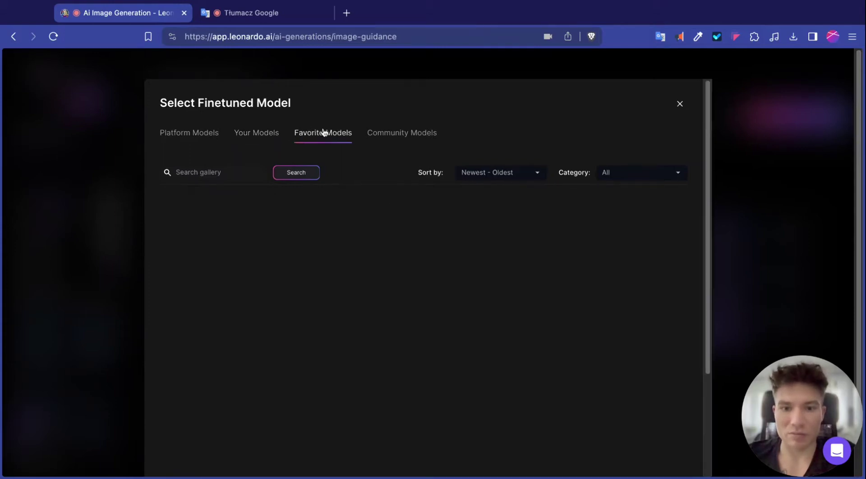
pyautogui.click(412, 135)
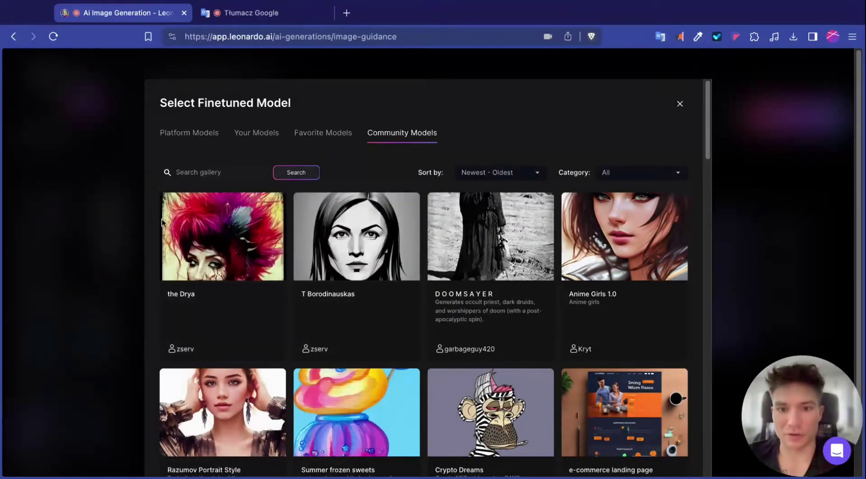
# Browse the community models' previews and descriptions and open the details of the Pixar/Disney model.
pyautogui.scroll(-2, 271, 303)
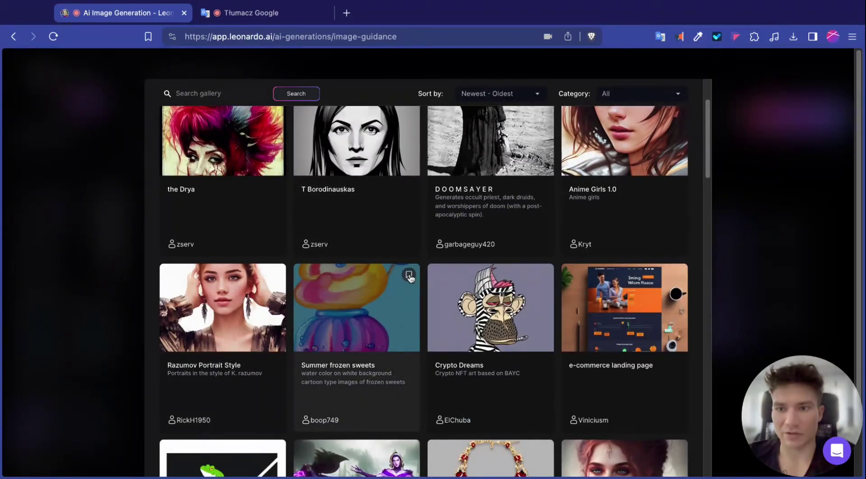
pyautogui.scroll(-3, 307, 291)
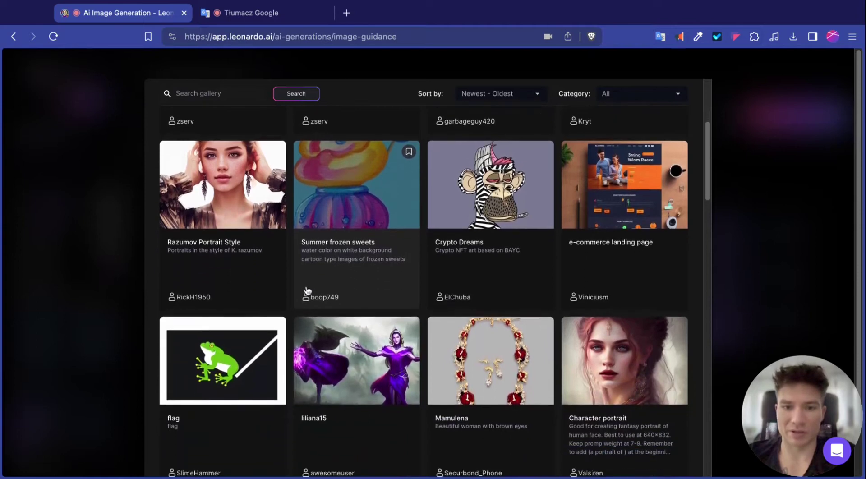
pyautogui.scroll(-2, 306, 291)
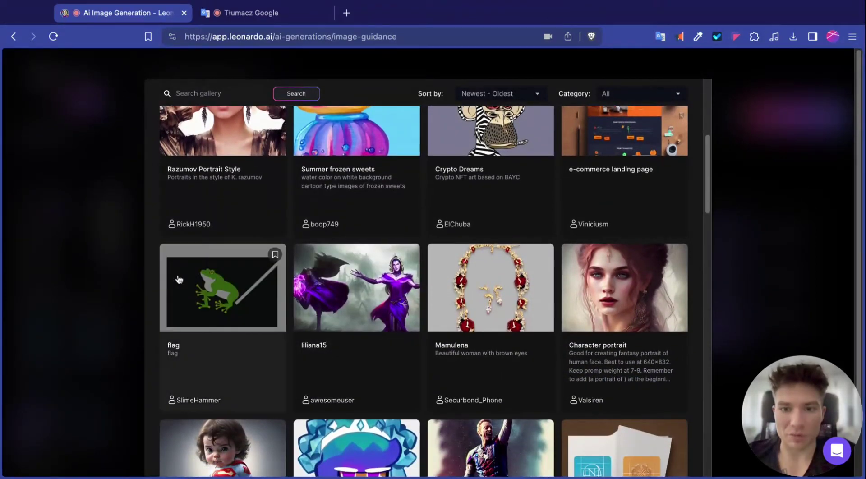
pyautogui.scroll(-4, 287, 274)
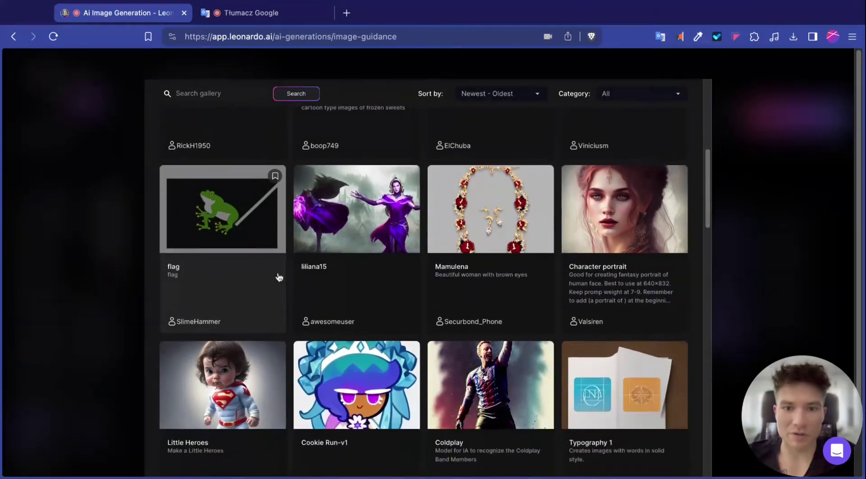
pyautogui.scroll(-6, 484, 276)
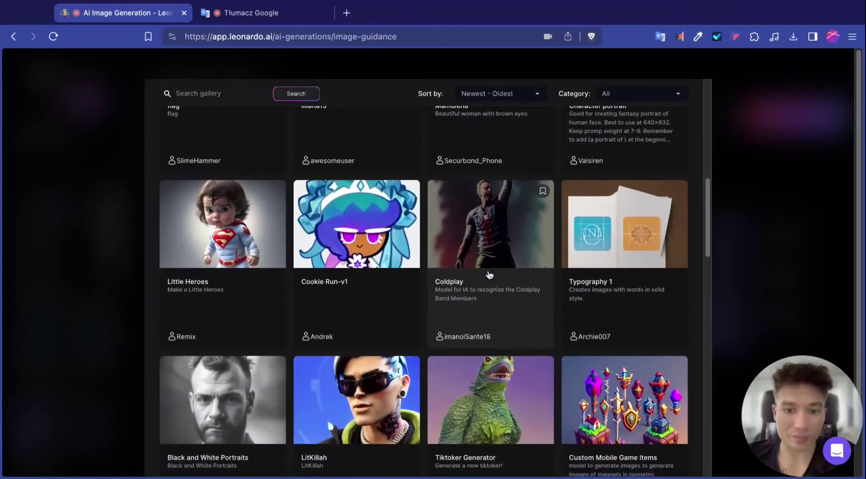
pyautogui.scroll(-3, 484, 276)
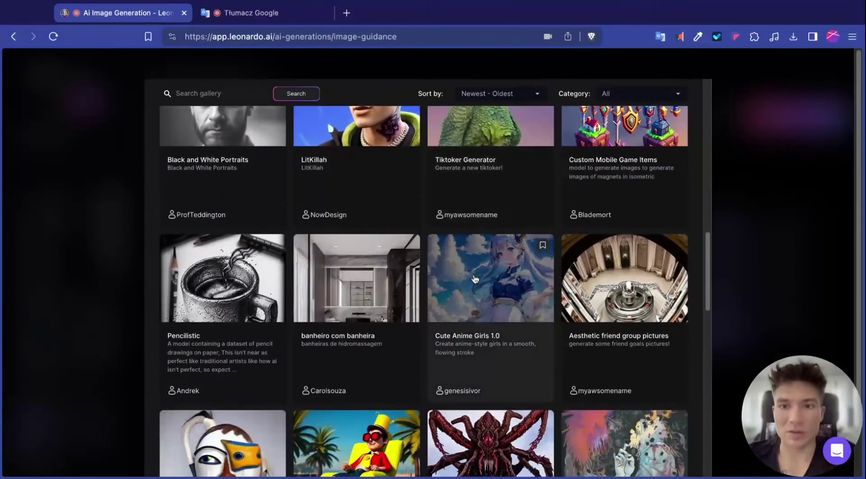
pyautogui.scroll(1, 288, 277)
pyautogui.scroll(-5, 280, 280)
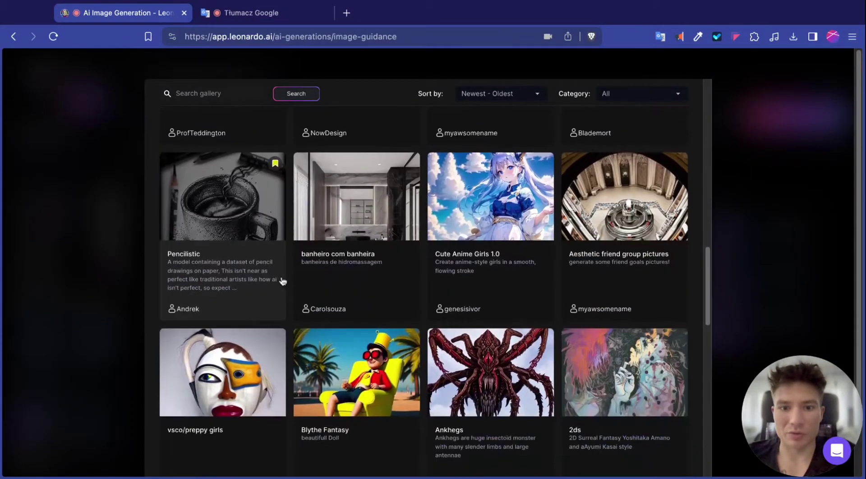
pyautogui.scroll(1, 284, 282)
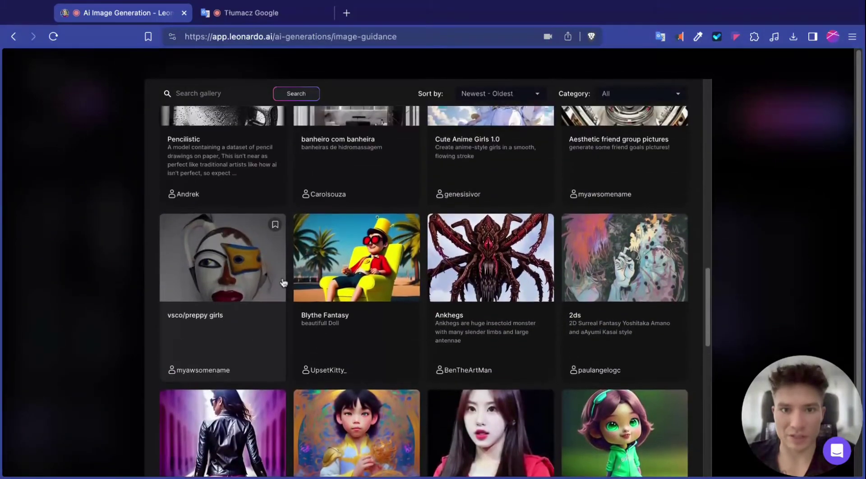
pyautogui.scroll(2, 282, 283)
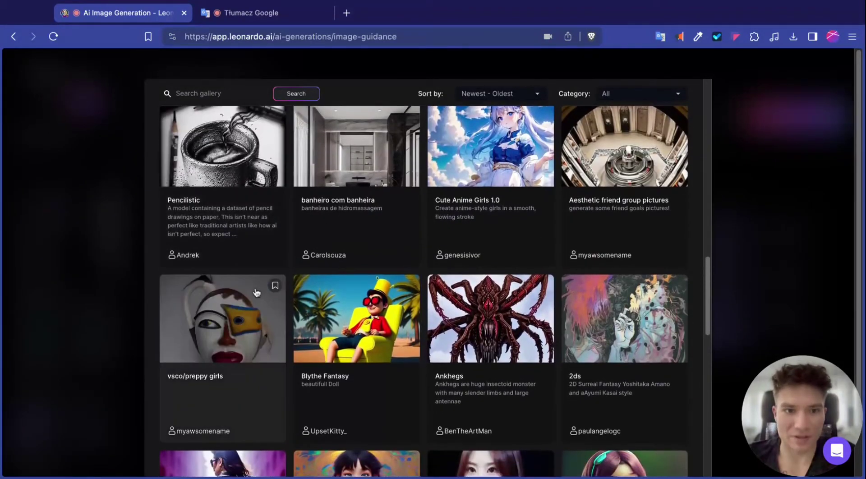
pyautogui.scroll(-5, 225, 298)
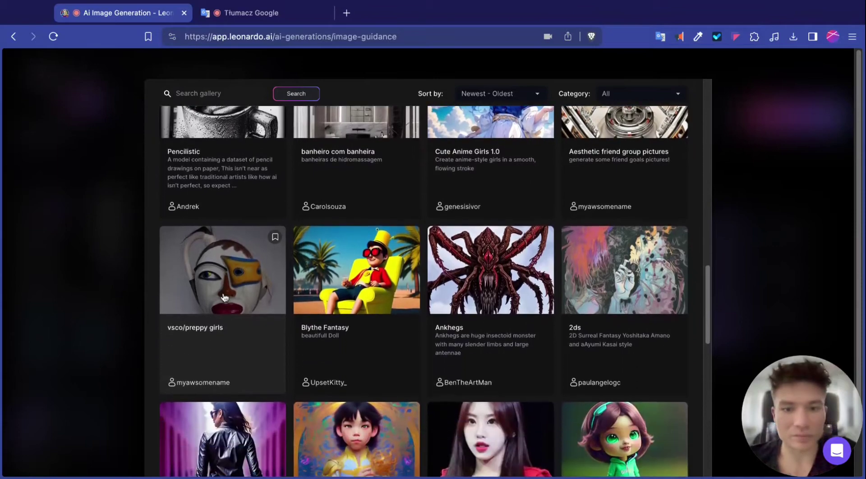
pyautogui.scroll(1, 242, 298)
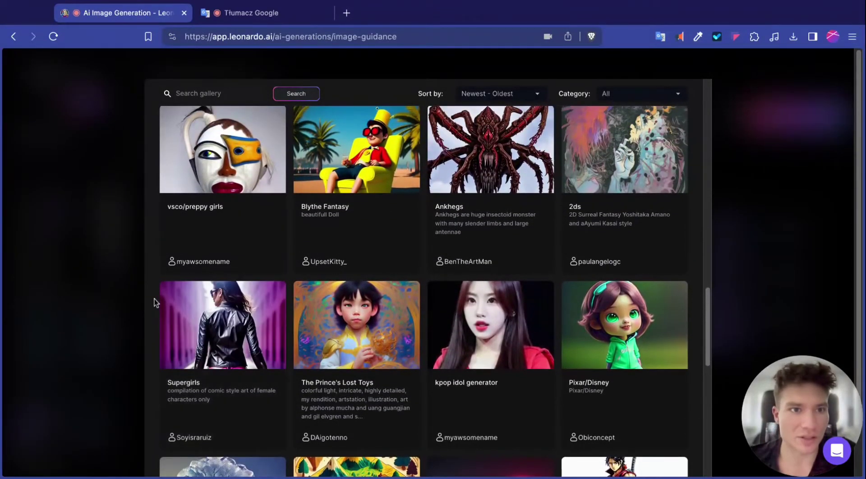
pyautogui.scroll(-5, 234, 296)
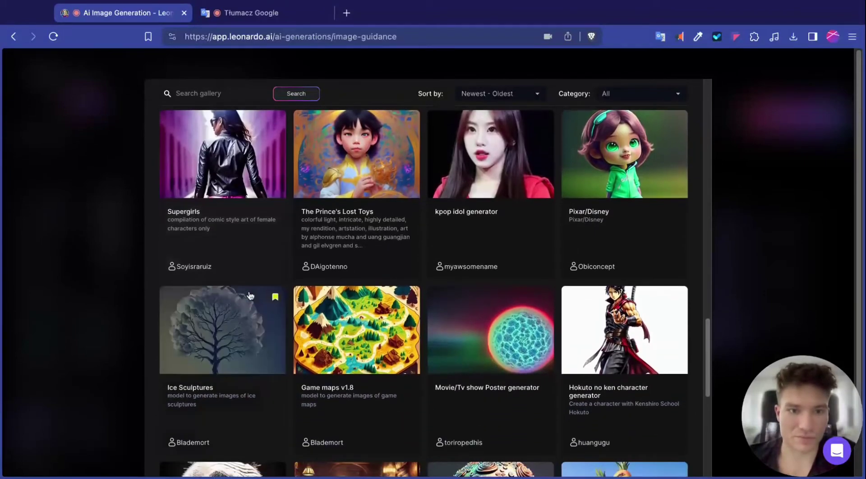
pyautogui.scroll(3, 316, 300)
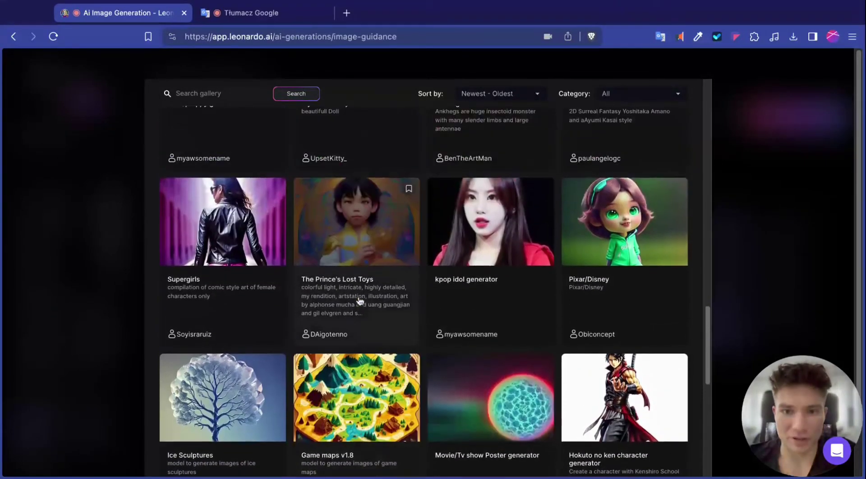
pyautogui.scroll(1, 336, 302)
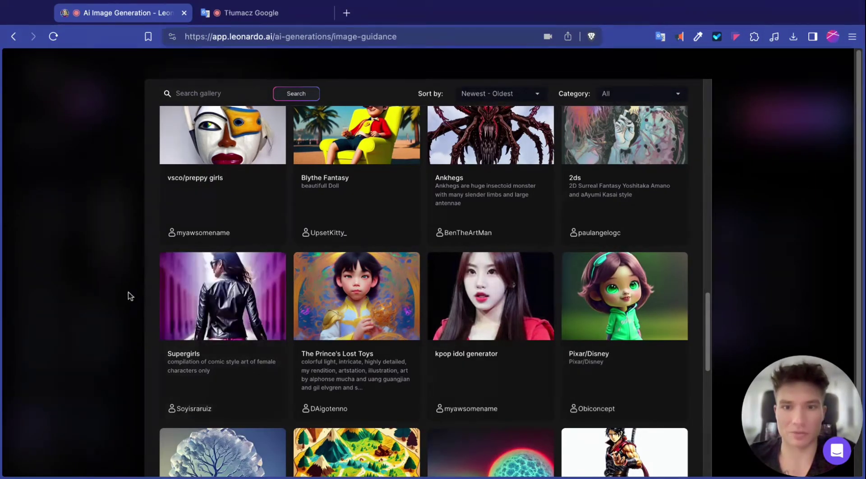
pyautogui.click(652, 294)
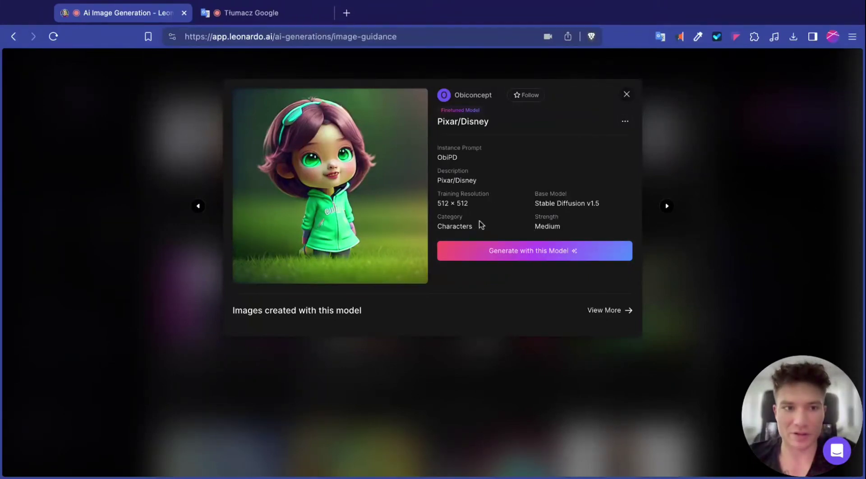
# Apply the Pixar/Disney community model and generate two images from the prompt "A knight riding a unicorn".
pyautogui.moveTo(472, 208); pyautogui.dragTo(451, 206)
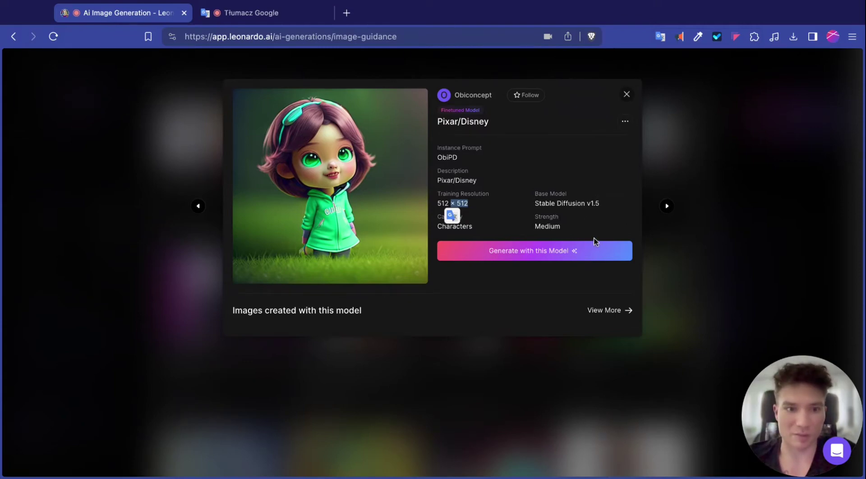
pyautogui.click(556, 249)
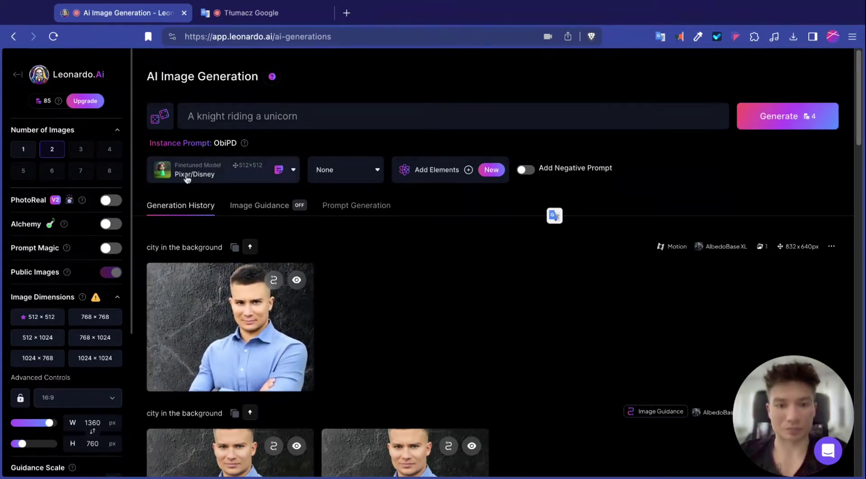
pyautogui.scroll(-2, 240, 145)
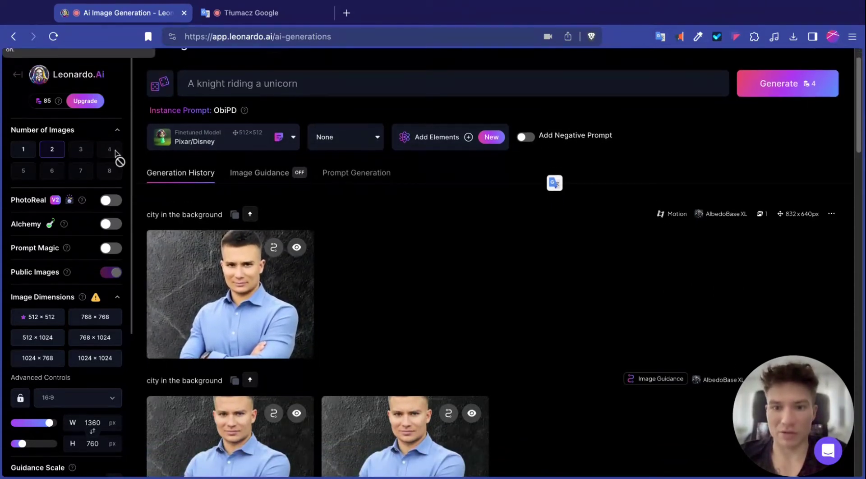
pyautogui.scroll(-1, 224, 141)
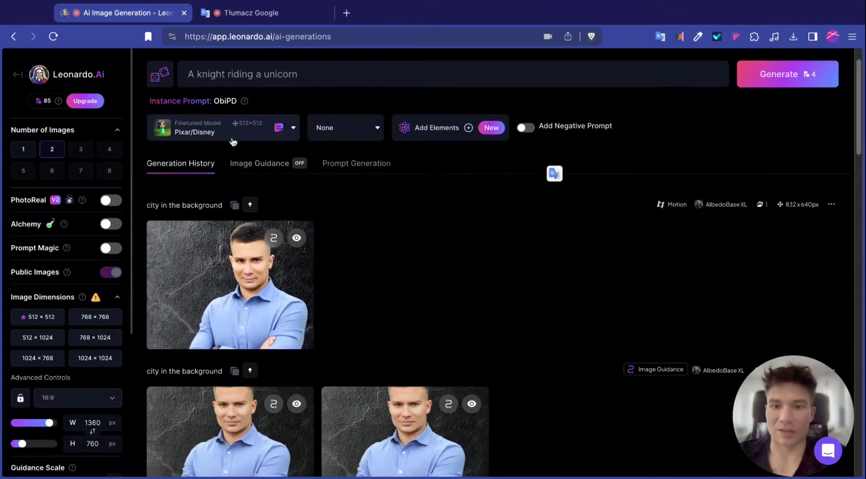
pyautogui.scroll(-3, 232, 140)
pyautogui.scroll(1, 278, 136)
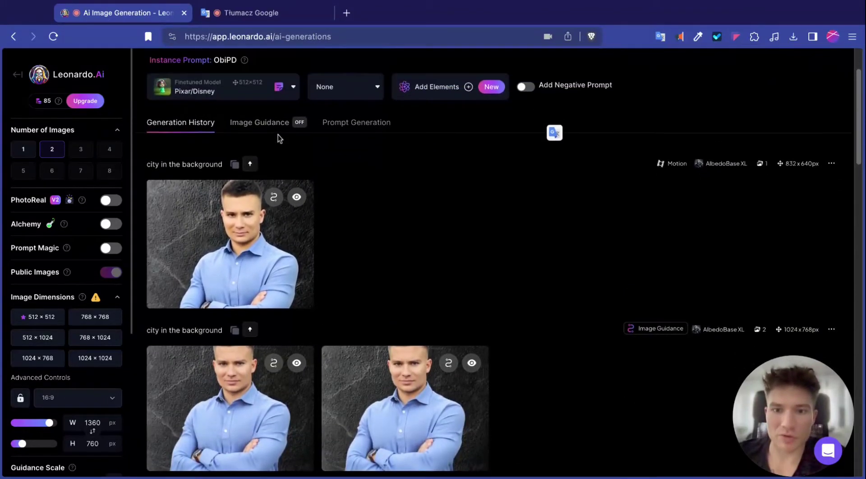
pyautogui.scroll(3, 278, 134)
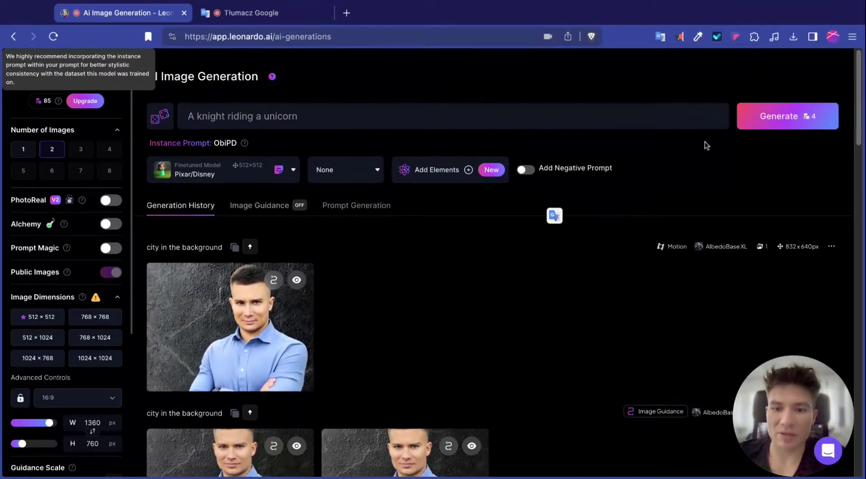
pyautogui.click(819, 126)
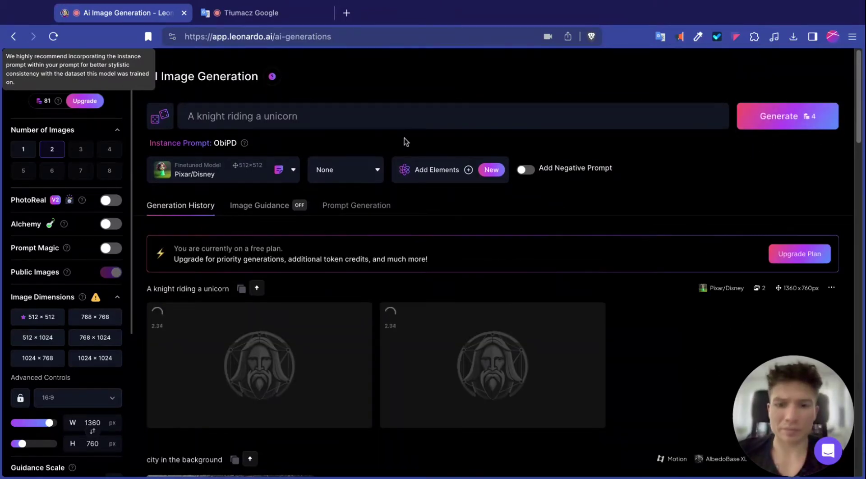
# Examine the two knight-and-unicorn images generated with the Pixar/Disney model in the generation history.
pyautogui.scroll(-3, 400, 142)
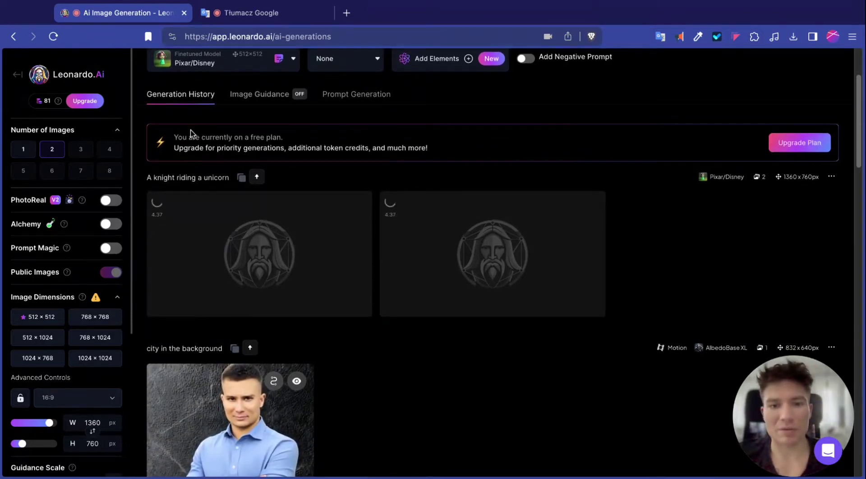
pyautogui.scroll(-3, 194, 135)
pyautogui.scroll(-1, 212, 135)
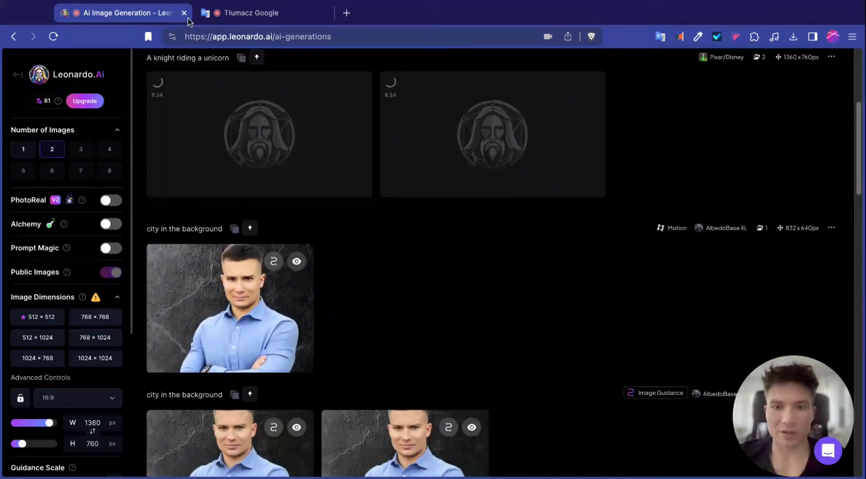
pyautogui.scroll(1, 210, 149)
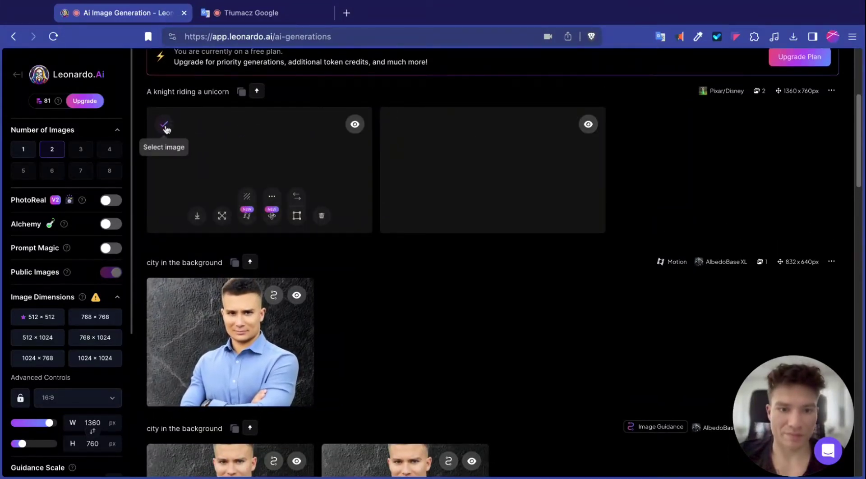
pyautogui.scroll(-2, 227, 136)
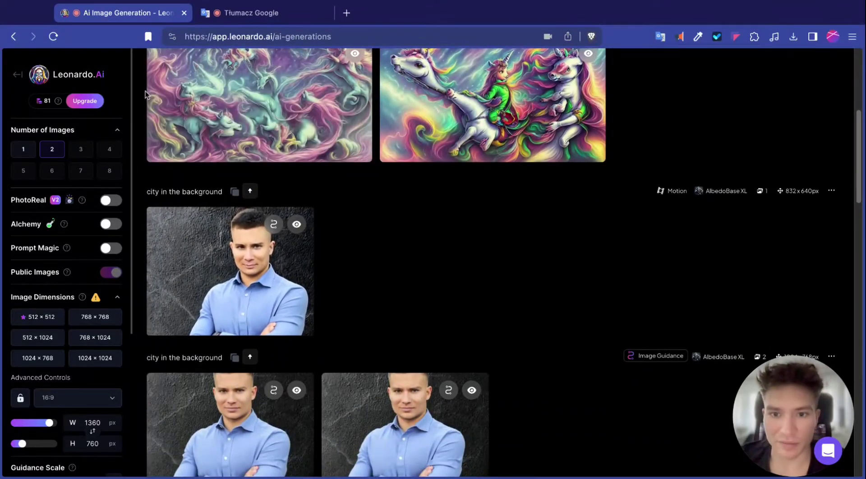
pyautogui.scroll(2, 140, 104)
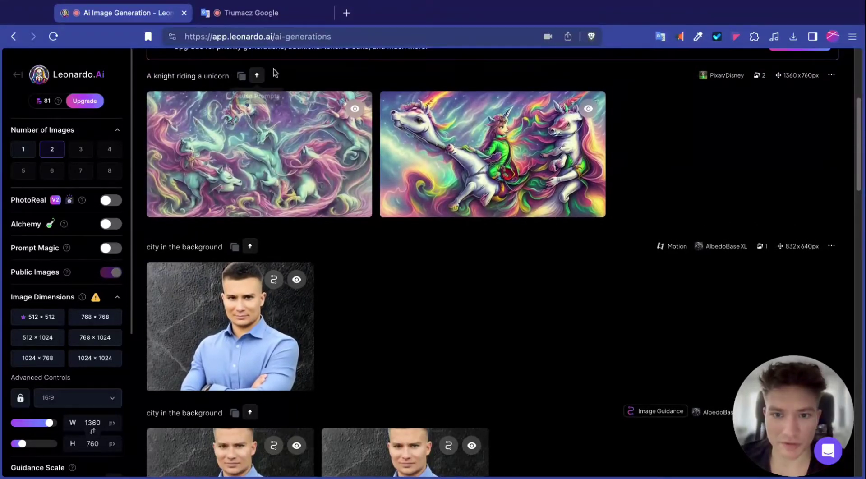
pyautogui.scroll(-1, 361, 86)
pyautogui.scroll(-1, 406, 90)
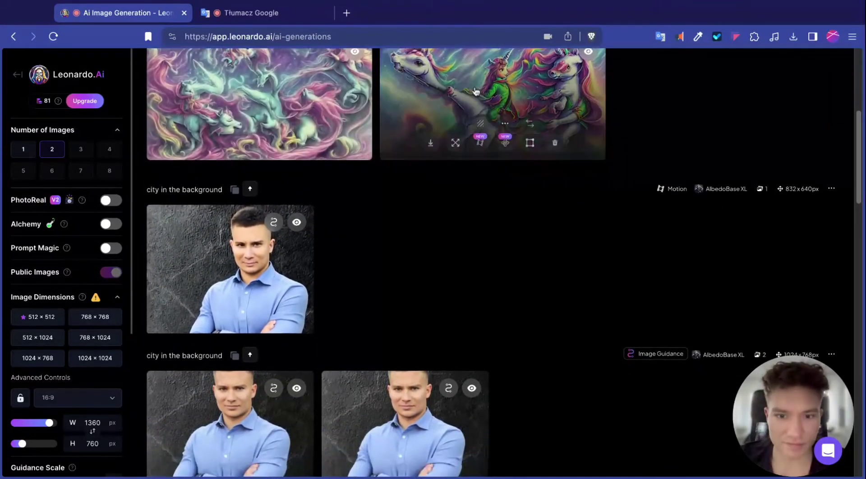
pyautogui.scroll(1, 534, 89)
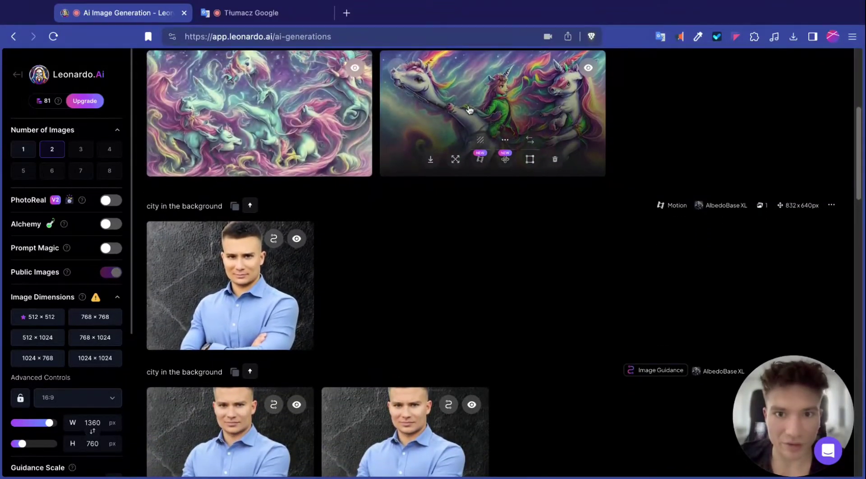
pyautogui.scroll(1, 461, 113)
pyautogui.scroll(1, 375, 115)
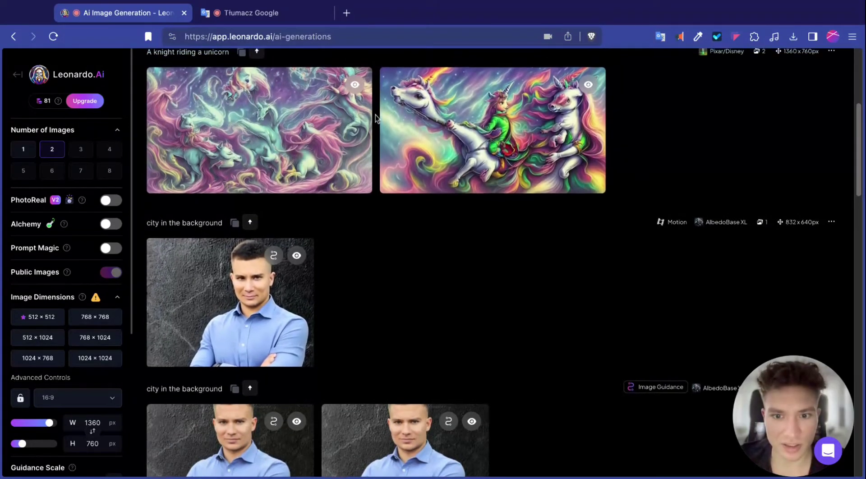
pyautogui.scroll(-3, 376, 115)
pyautogui.scroll(3, 451, 112)
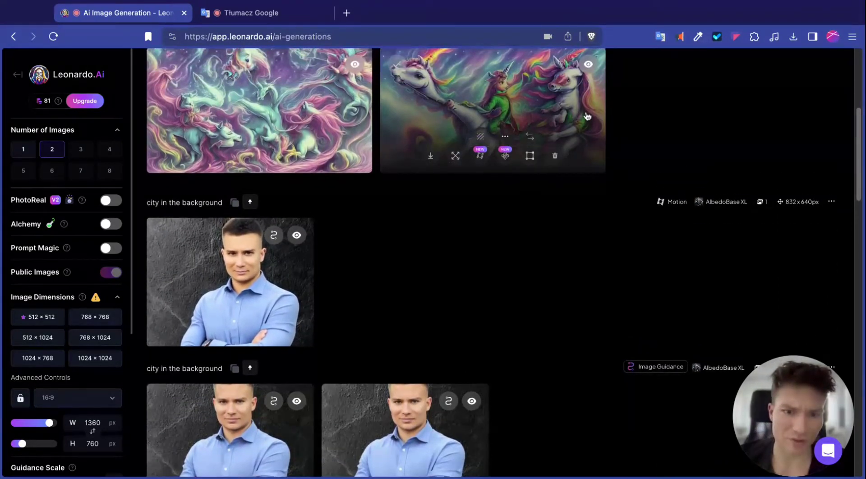
pyautogui.scroll(1, 654, 111)
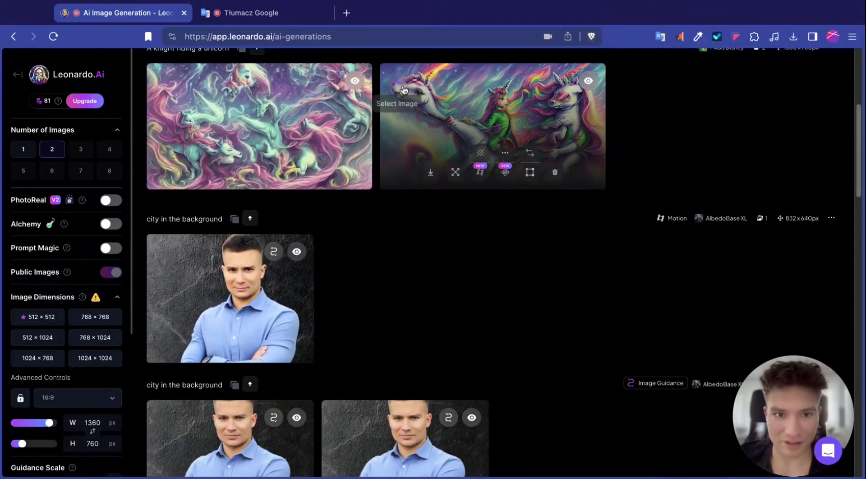
pyautogui.scroll(5, 401, 88)
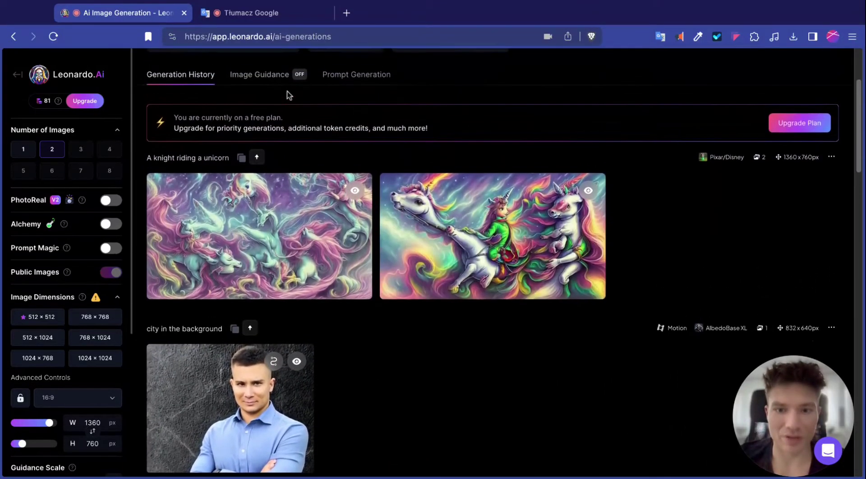
pyautogui.scroll(4, 284, 93)
pyautogui.scroll(-2, 200, 102)
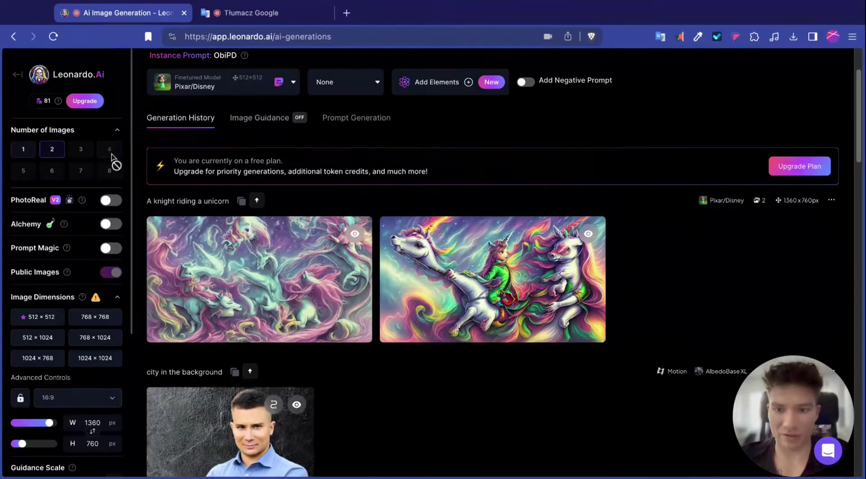
# Reopen the full finetuned model selection and search the community models for "anime".
pyautogui.scroll(3, 245, 160)
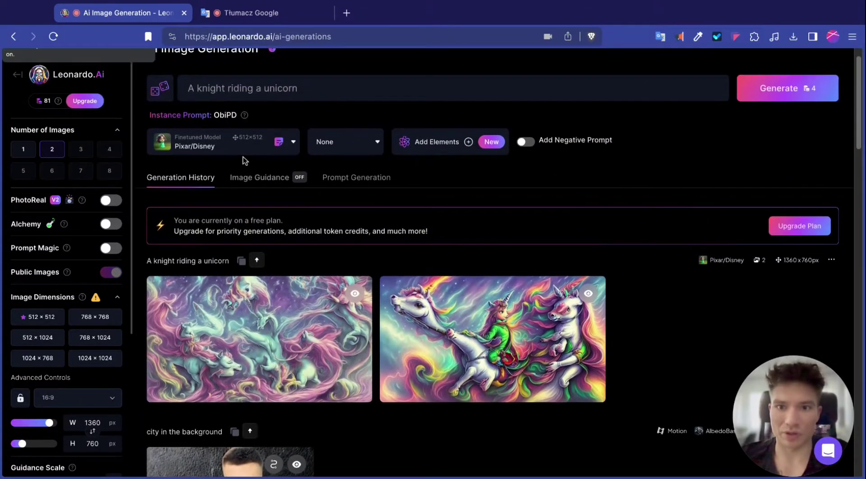
pyautogui.scroll(1, 159, 170)
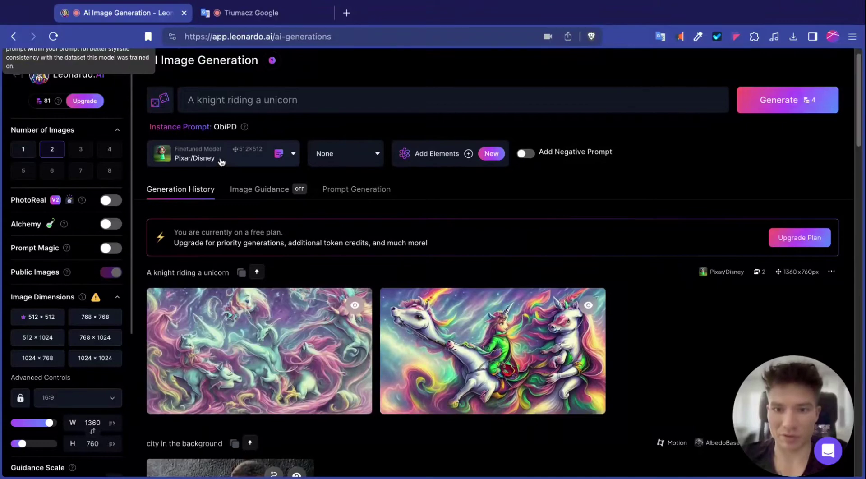
pyautogui.click(221, 162)
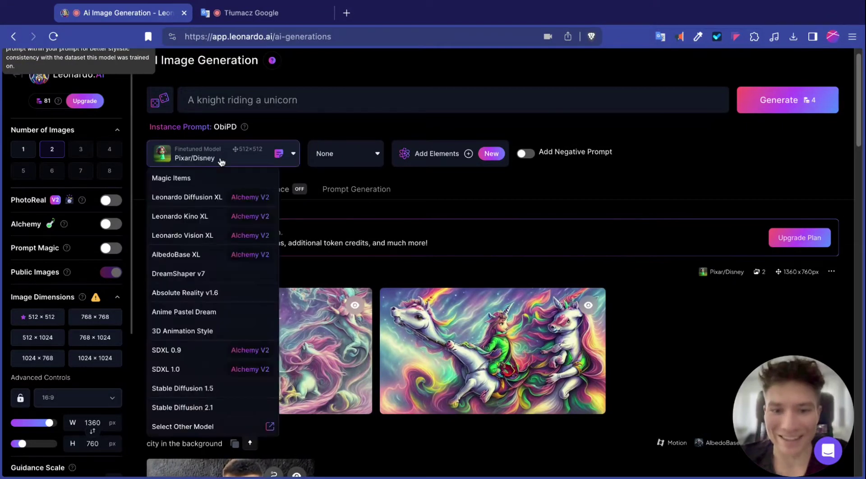
pyautogui.scroll(-5, 219, 251)
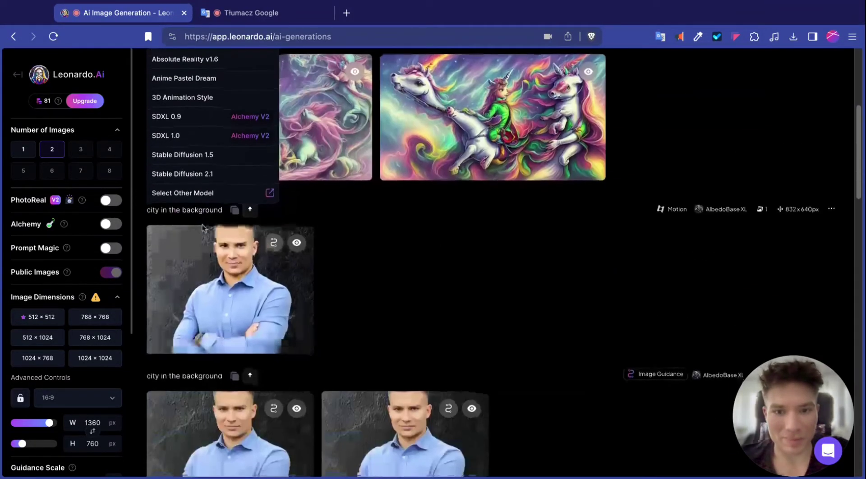
pyautogui.click(181, 198)
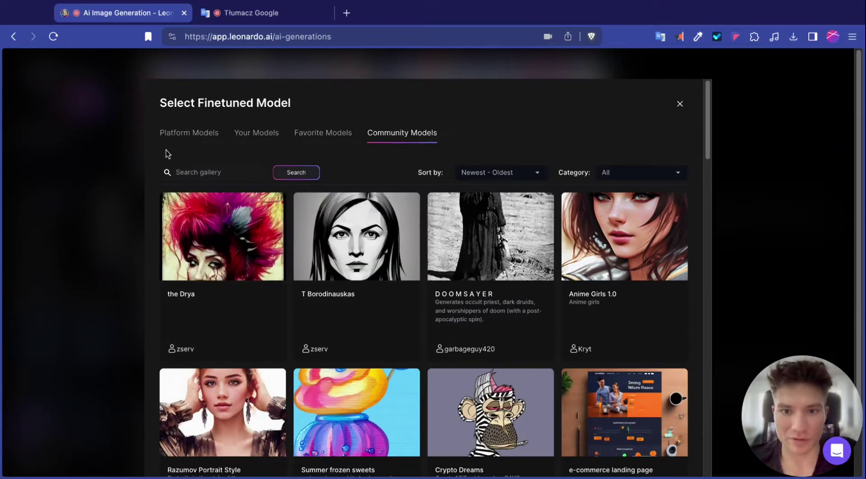
pyautogui.click(180, 171)
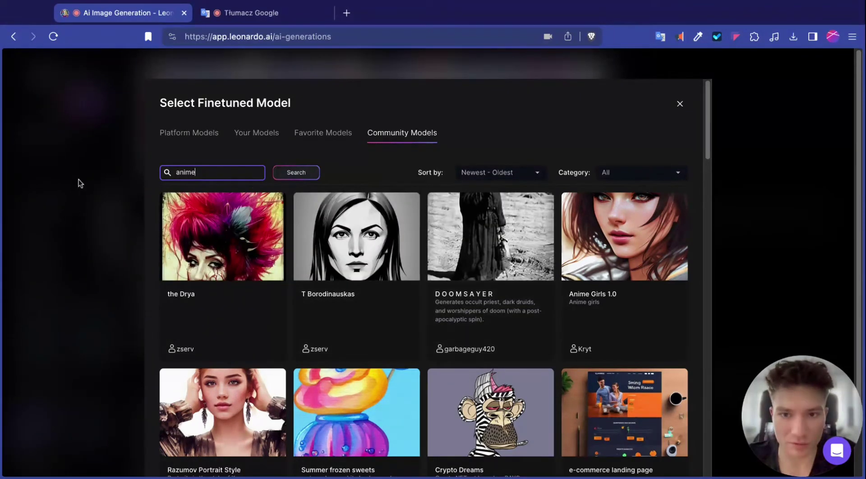
pyautogui.press('Return')
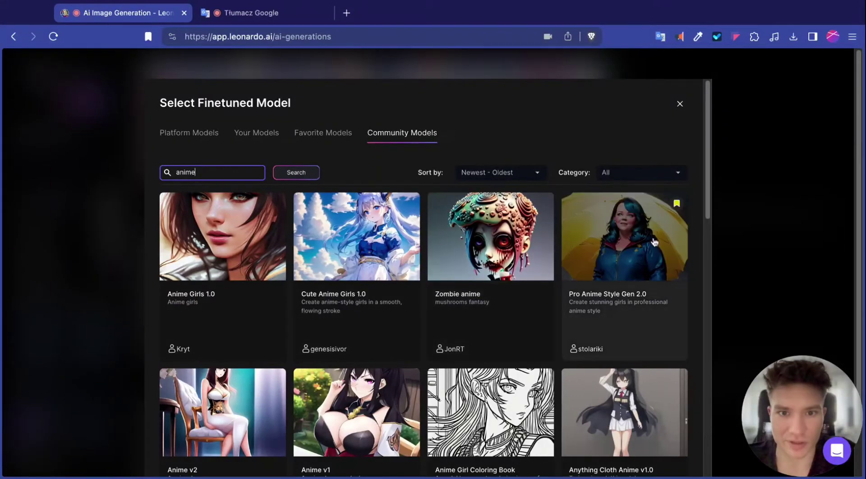
# Browse the anime community models and apply Cute Anime Girls 1.0 as the finetuned model.
pyautogui.scroll(-2, 557, 246)
pyautogui.scroll(-3, 557, 246)
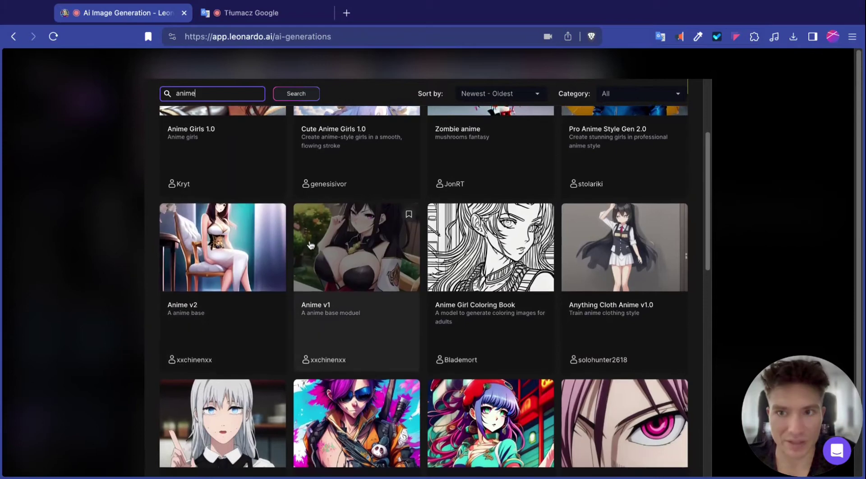
pyautogui.scroll(-2, 279, 240)
pyautogui.scroll(-2, 271, 239)
pyautogui.scroll(4, 274, 240)
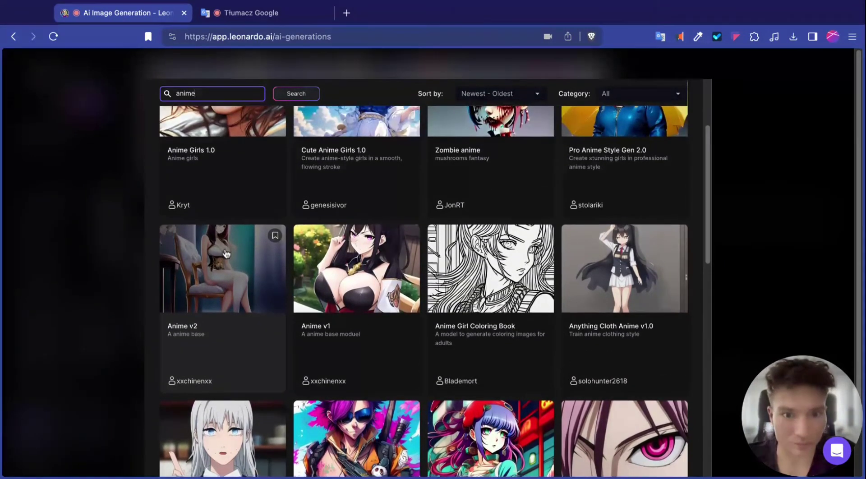
pyautogui.scroll(-2, 343, 248)
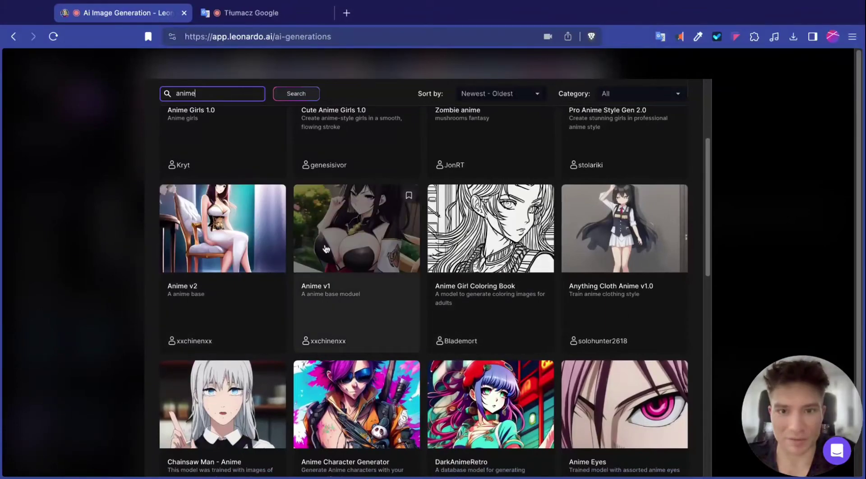
pyautogui.scroll(5, 360, 249)
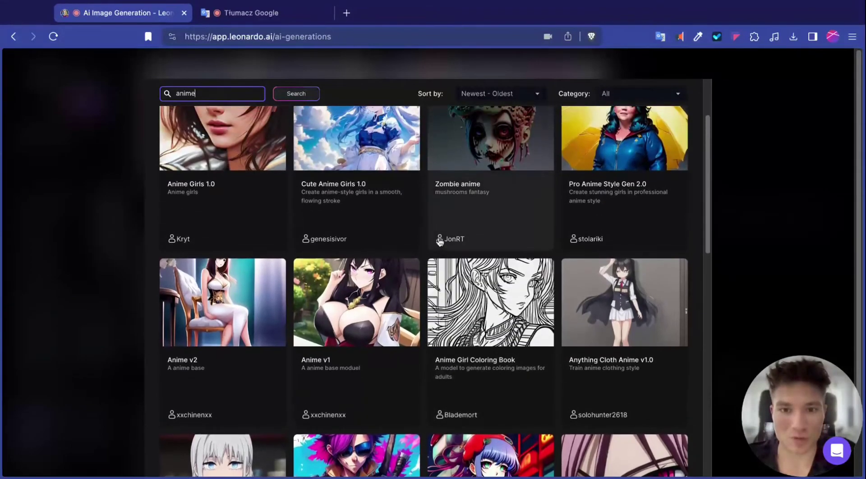
pyautogui.click(372, 246)
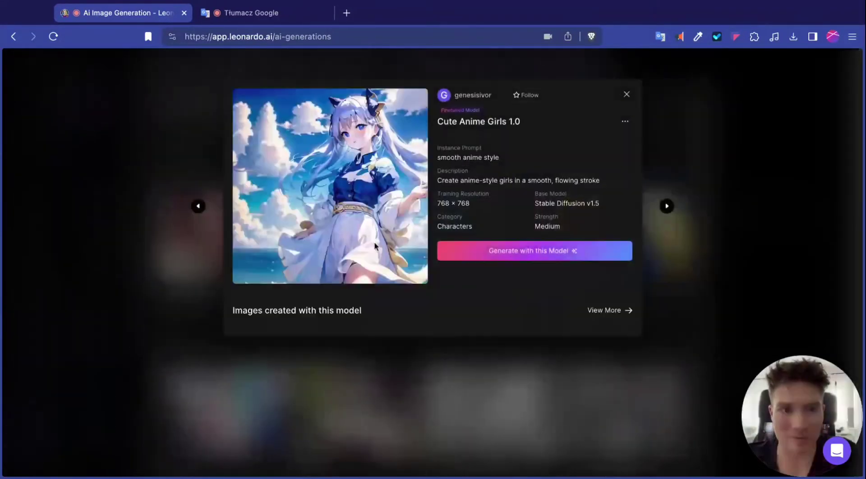
pyautogui.click(447, 252)
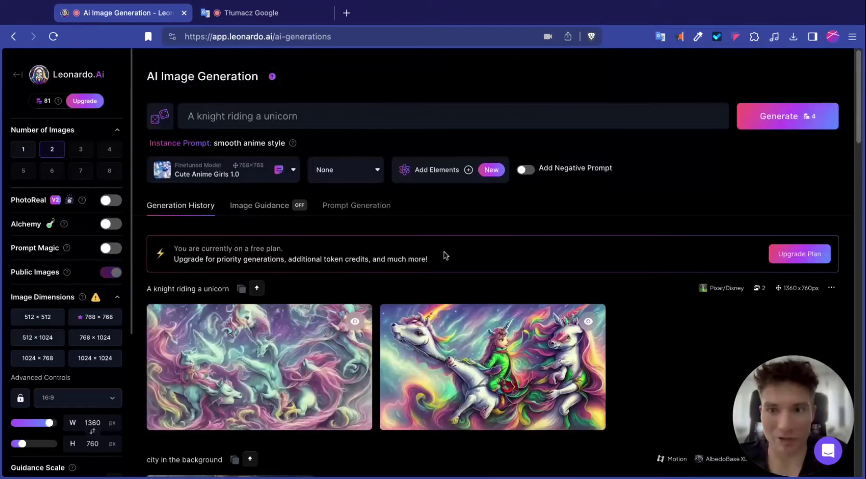
# Generate two images of "A knight riding a unicorn" with the Cute Anime Girls 1.0 model and view the results.
pyautogui.click(787, 116)
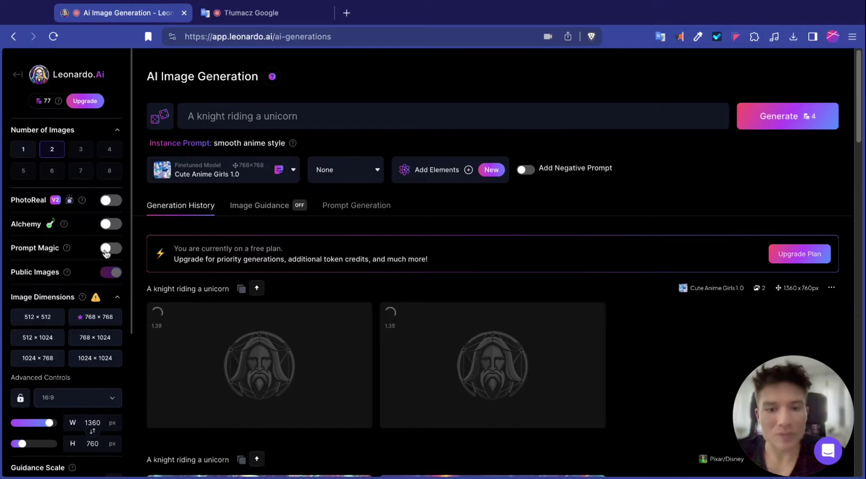
pyautogui.scroll(-2, 217, 224)
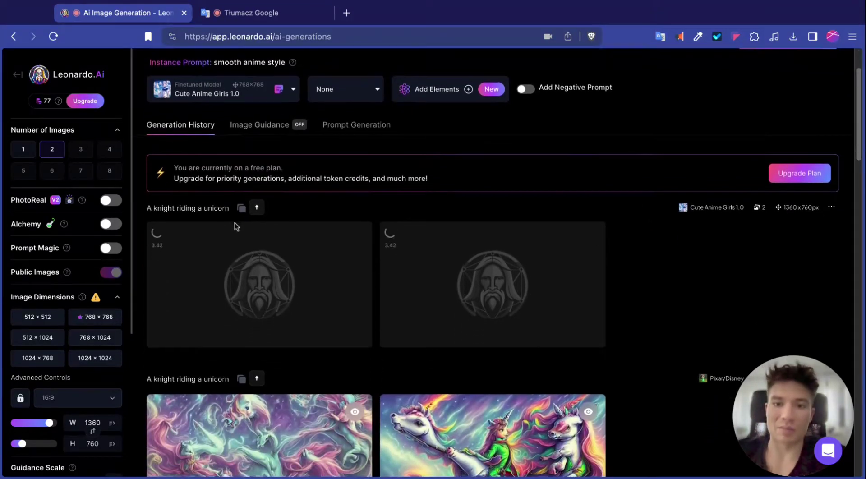
pyautogui.scroll(-1, 234, 224)
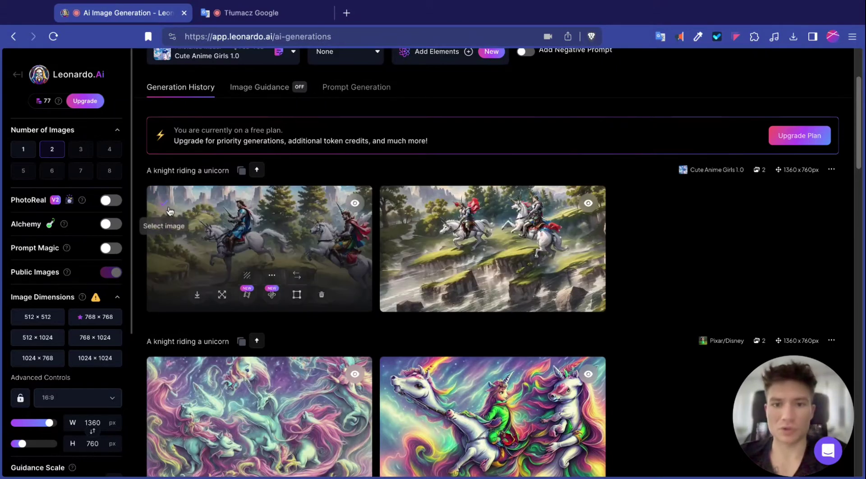
# Enable the negative prompt for the knight-and-unicorn generation and clear its prefilled text.
pyautogui.scroll(-1, 231, 216)
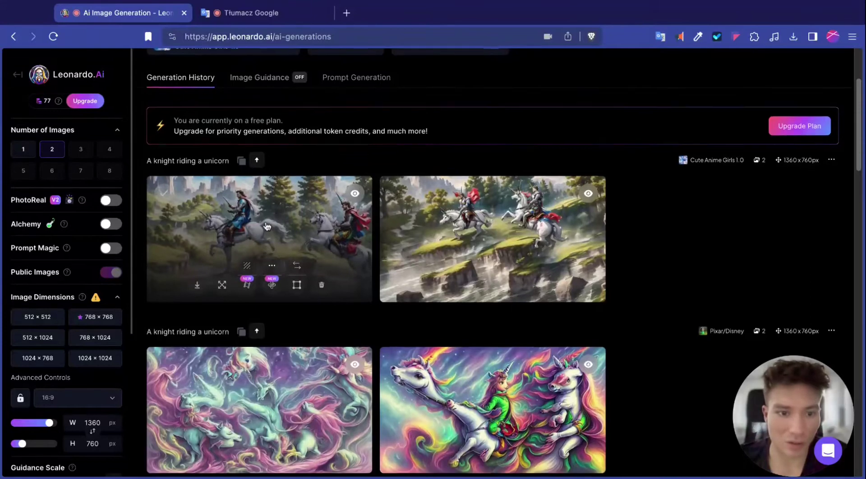
pyautogui.scroll(-1, 266, 225)
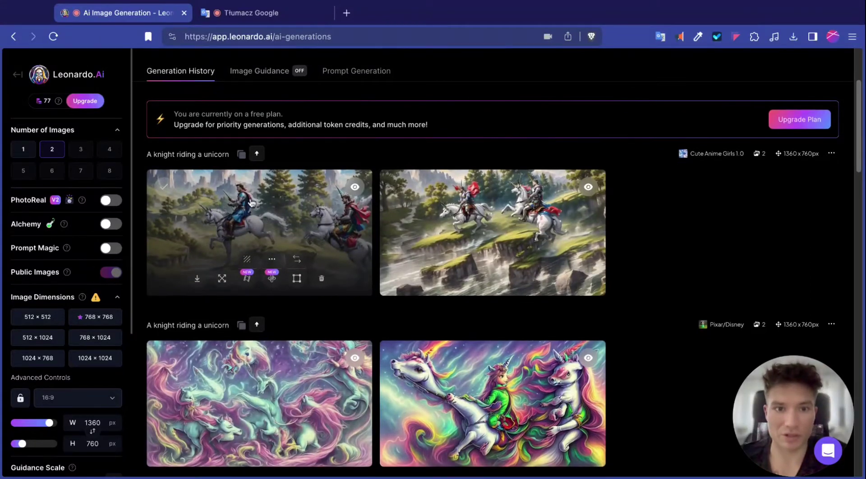
pyautogui.scroll(-3, 234, 221)
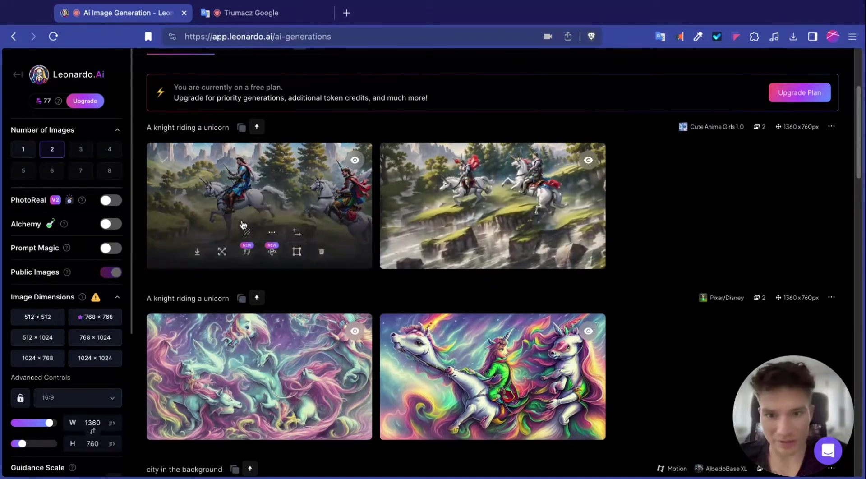
pyautogui.scroll(4, 405, 180)
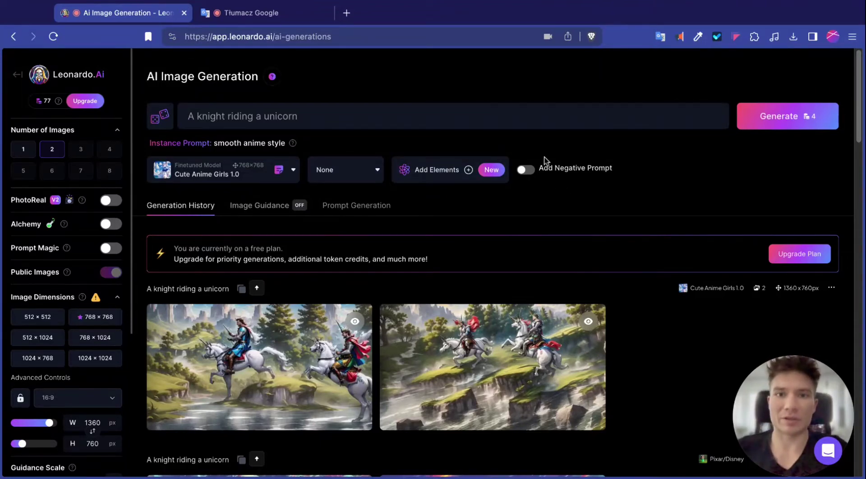
pyautogui.click(526, 170)
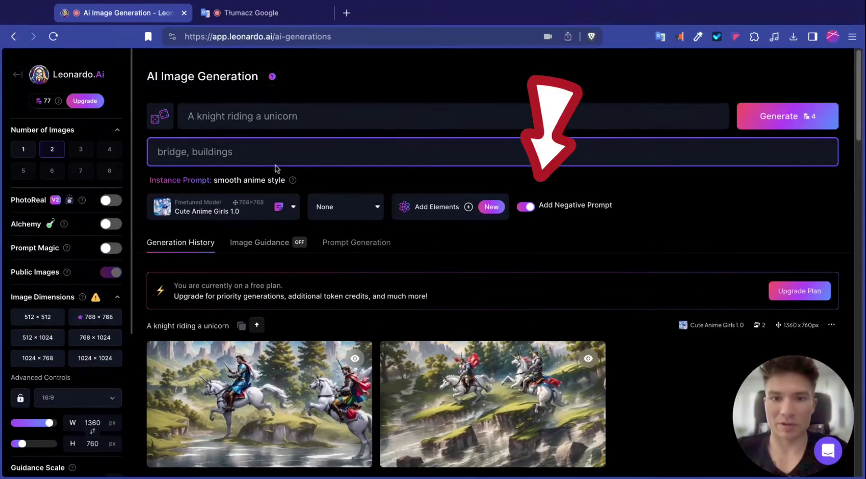
pyautogui.tripleClick(183, 156)
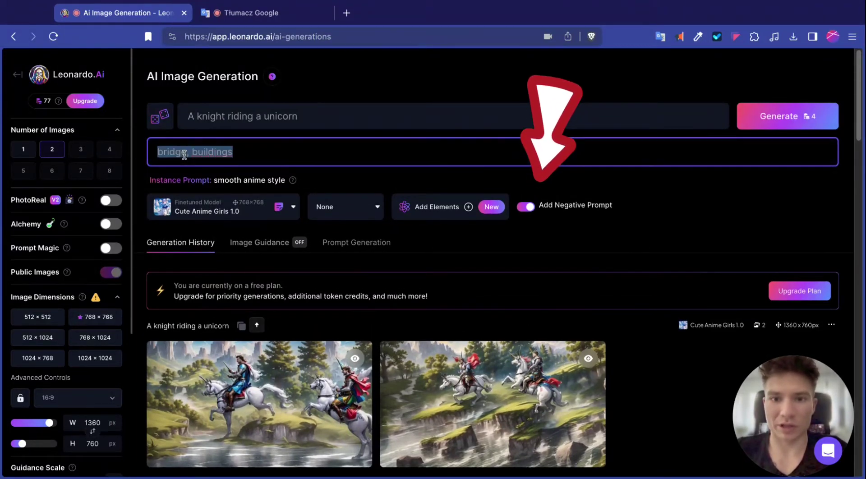
pyautogui.press('BackSpace')
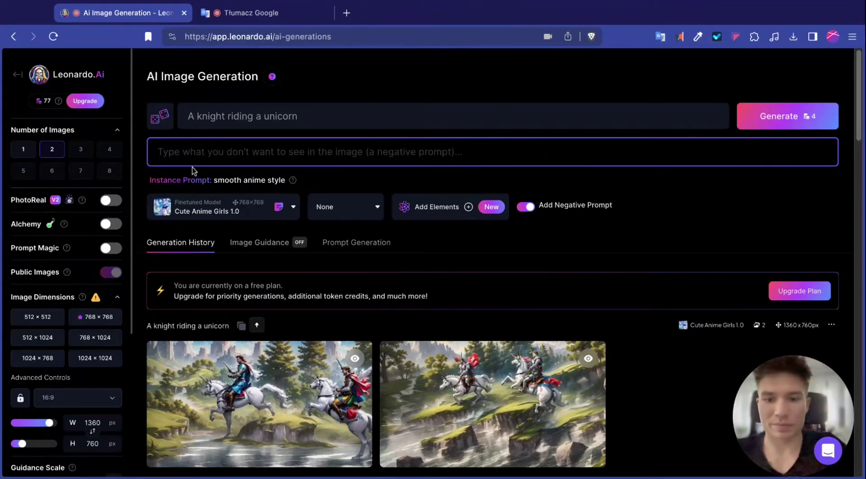
# Review the Cute Anime Girls 1.0 images for unwanted scenery and enter "trees" as the negative prompt.
pyautogui.scroll(-2, 236, 183)
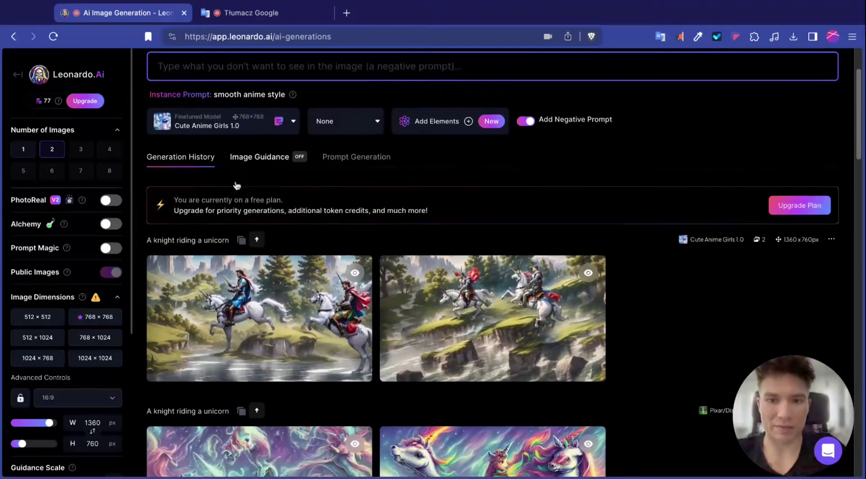
pyautogui.scroll(-3, 237, 185)
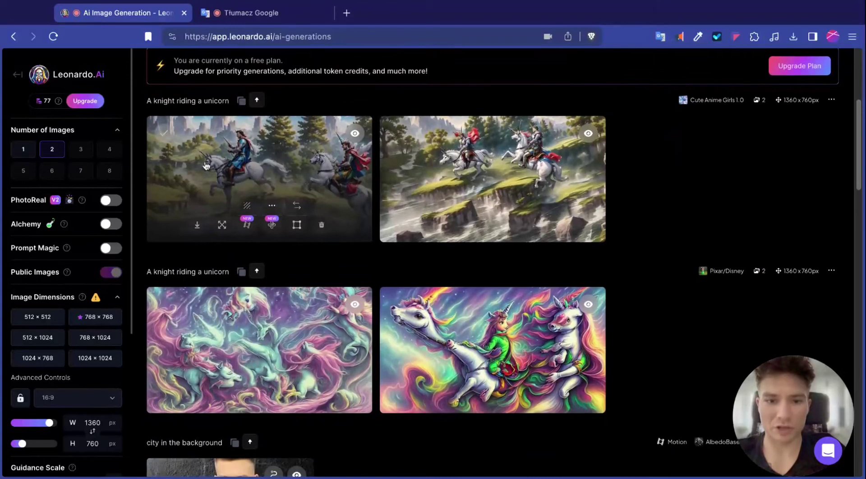
pyautogui.scroll(1, 203, 165)
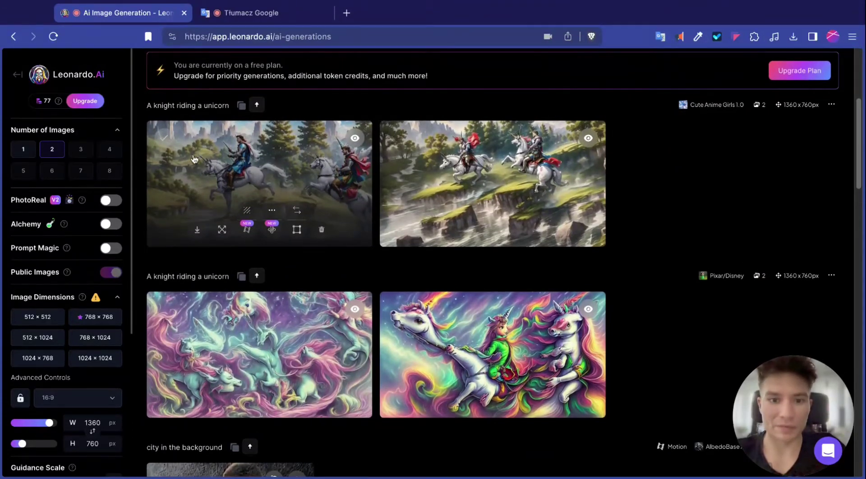
pyautogui.scroll(1, 194, 159)
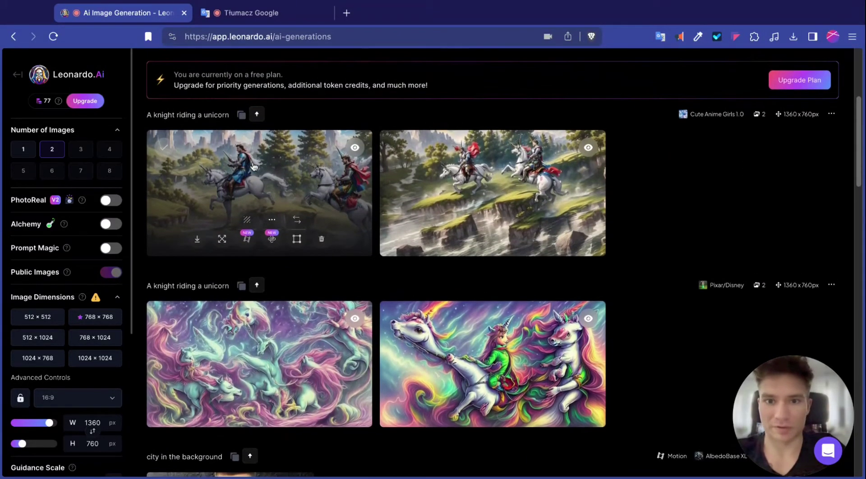
pyautogui.scroll(5, 251, 169)
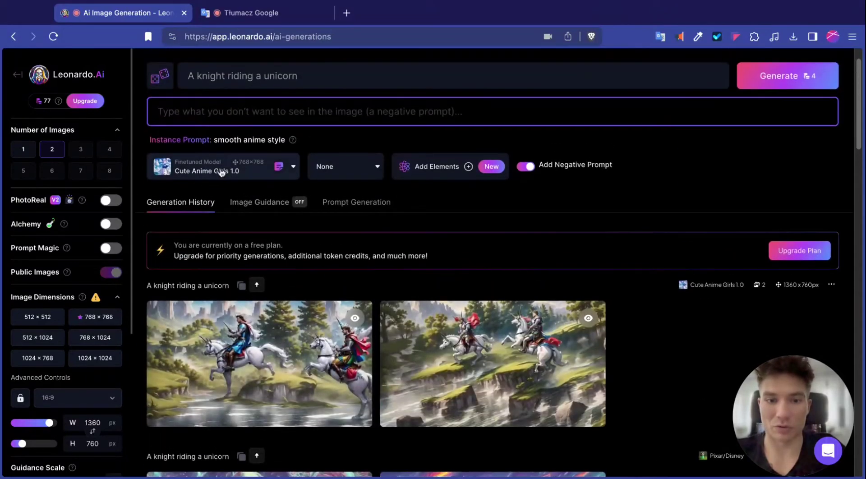
pyautogui.scroll(1, 370, 179)
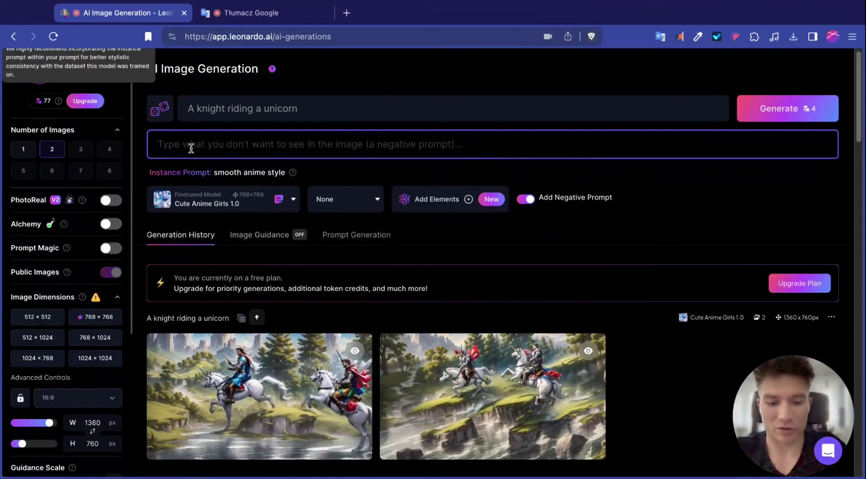
pyautogui.write('trees')
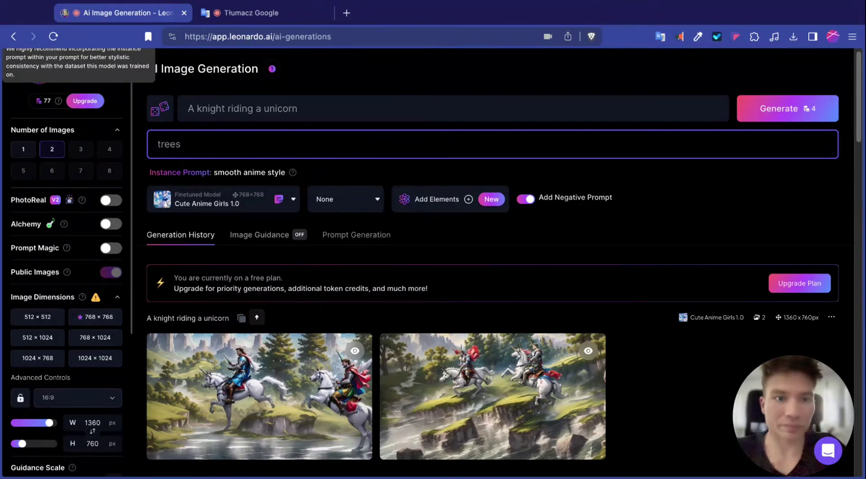
# Extend the prompt to "A knight riding a unicorn, mountains in the background" and generate two images.
pyautogui.scroll(1, 213, 171)
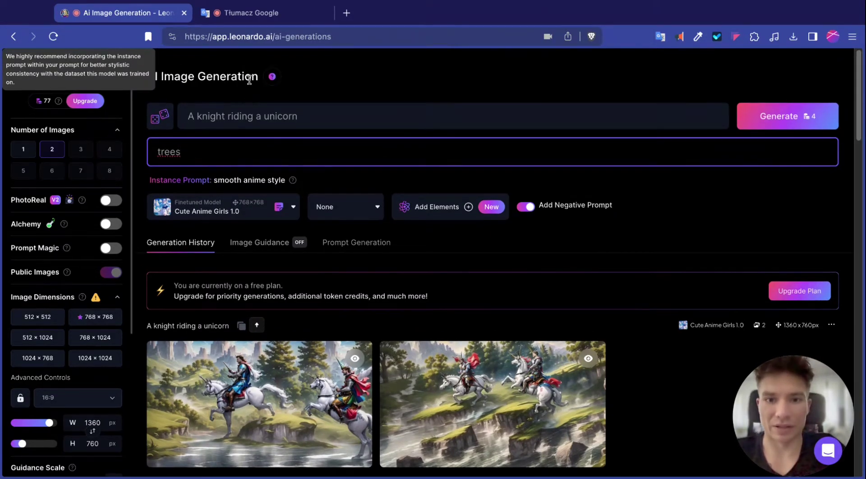
pyautogui.click(326, 118)
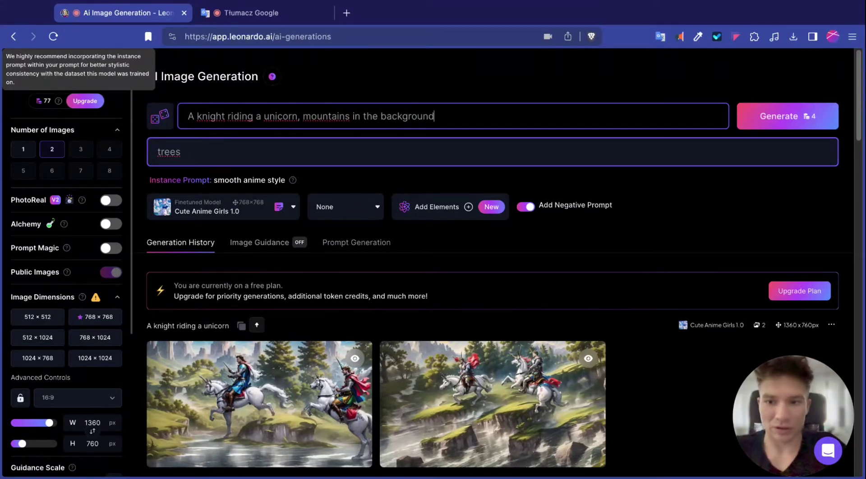
pyautogui.scroll(-2, 218, 131)
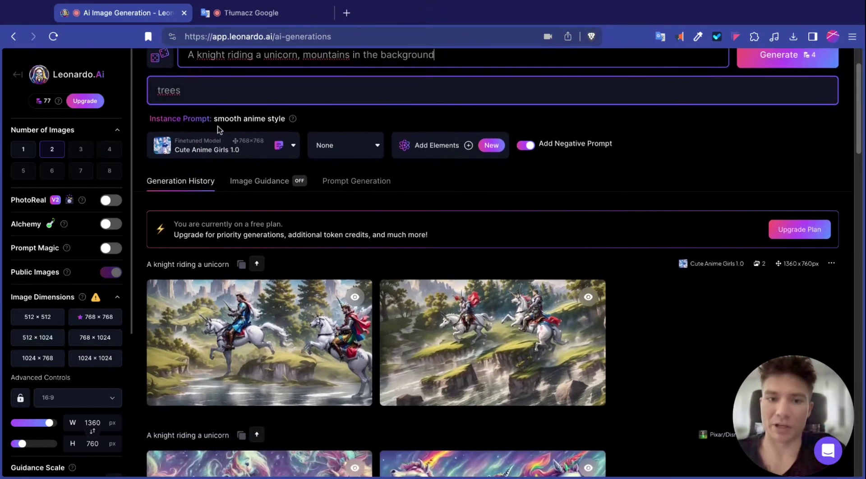
pyautogui.scroll(-2, 236, 132)
pyautogui.scroll(4, 241, 133)
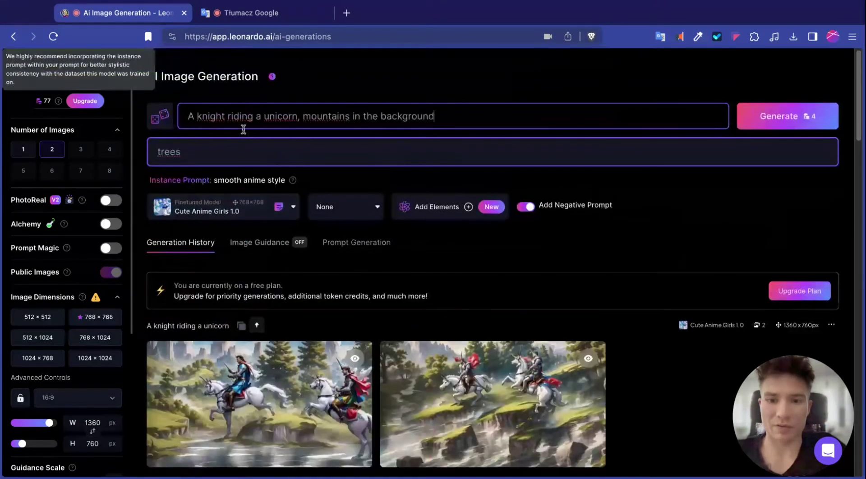
pyautogui.click(802, 124)
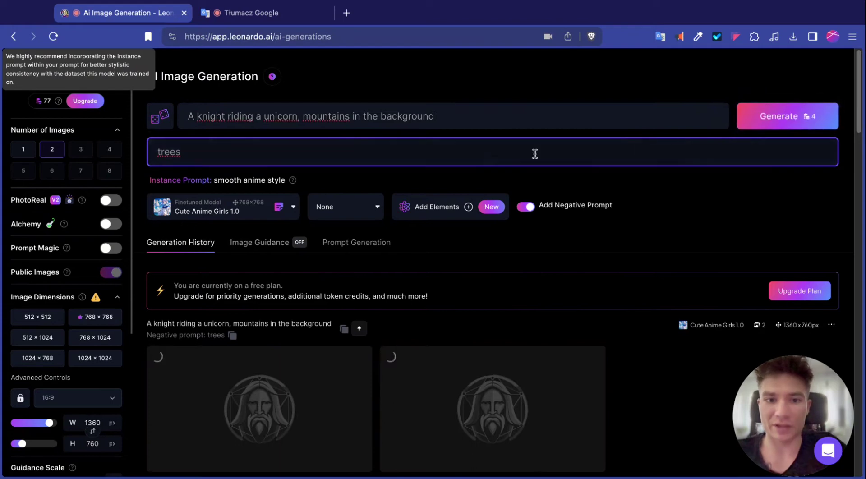
# Compare the new mountain-background images with the earlier knight-and-unicorn ones, and view the first new image enlarged before closing it.
pyautogui.scroll(-3, 386, 221)
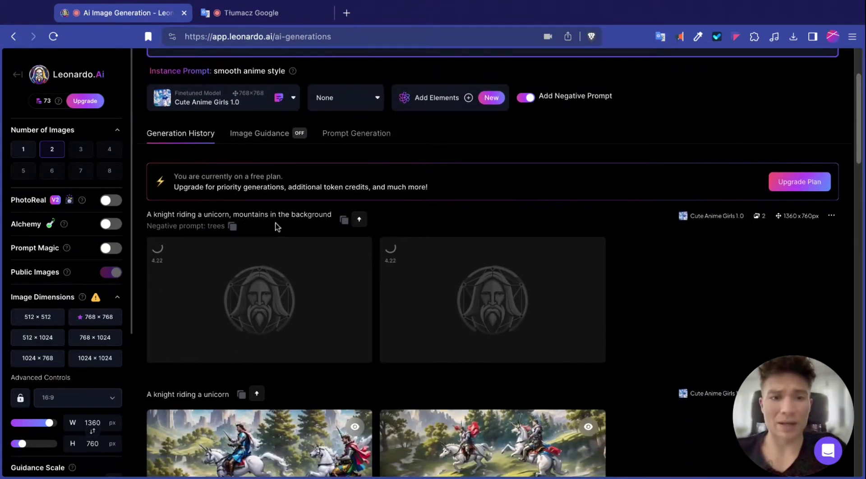
pyautogui.scroll(1, 265, 226)
pyautogui.scroll(2, 264, 226)
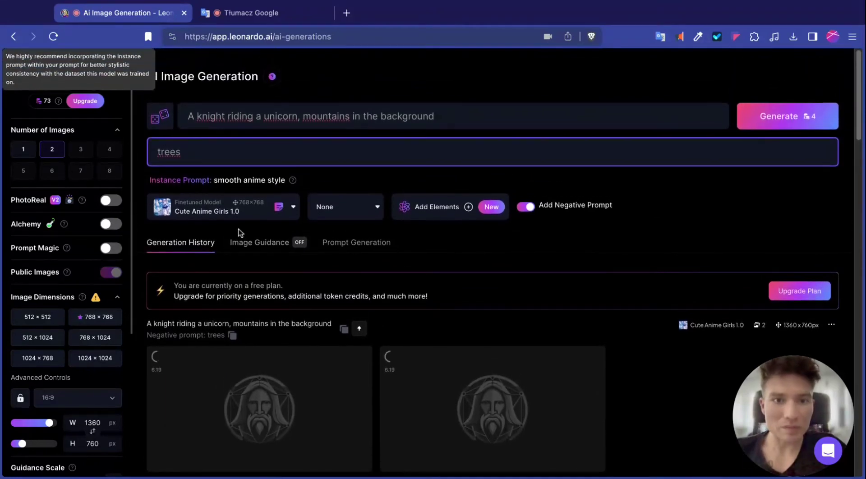
pyautogui.scroll(-2, 223, 225)
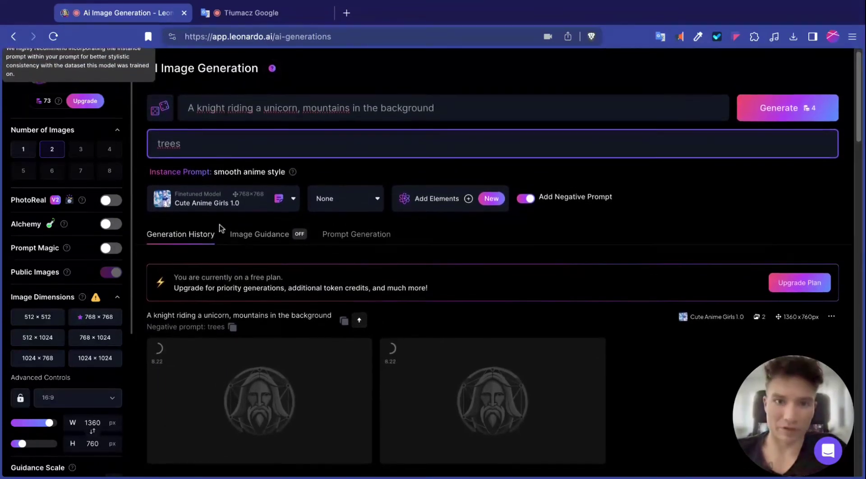
pyautogui.scroll(-2, 223, 228)
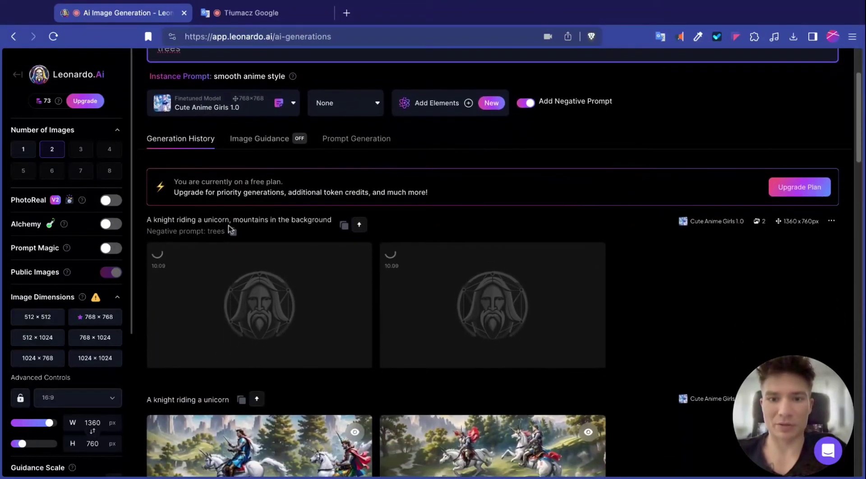
pyautogui.scroll(-1, 235, 231)
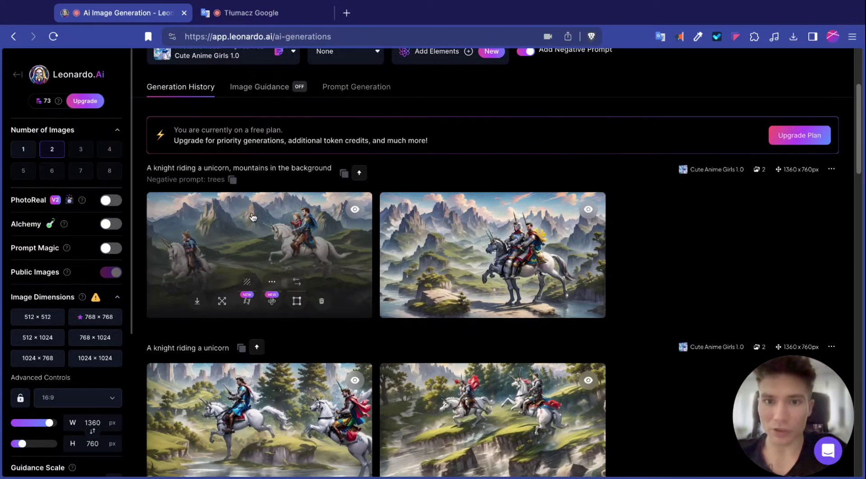
pyautogui.scroll(1, 252, 214)
pyautogui.scroll(-1, 245, 220)
pyautogui.scroll(-3, 244, 215)
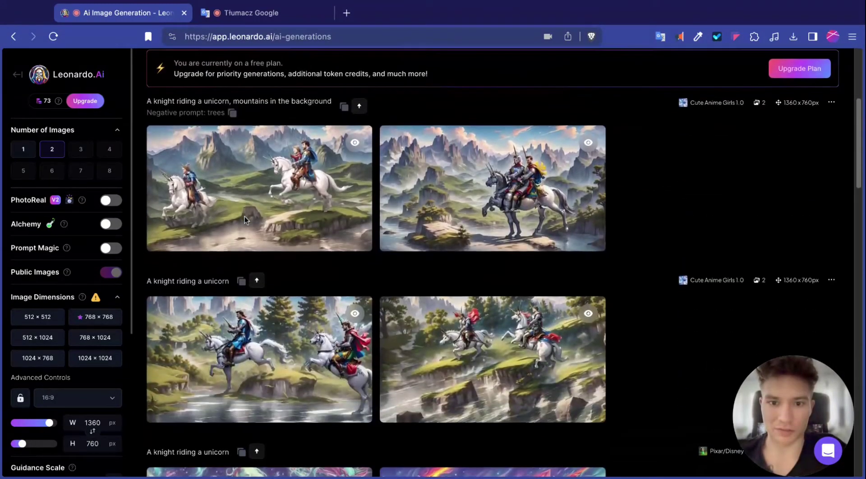
pyautogui.scroll(3, 235, 231)
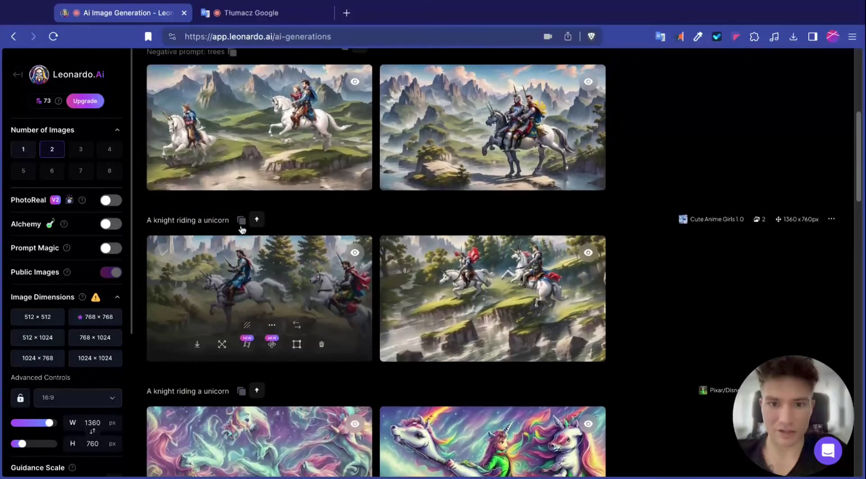
pyautogui.scroll(-1, 256, 215)
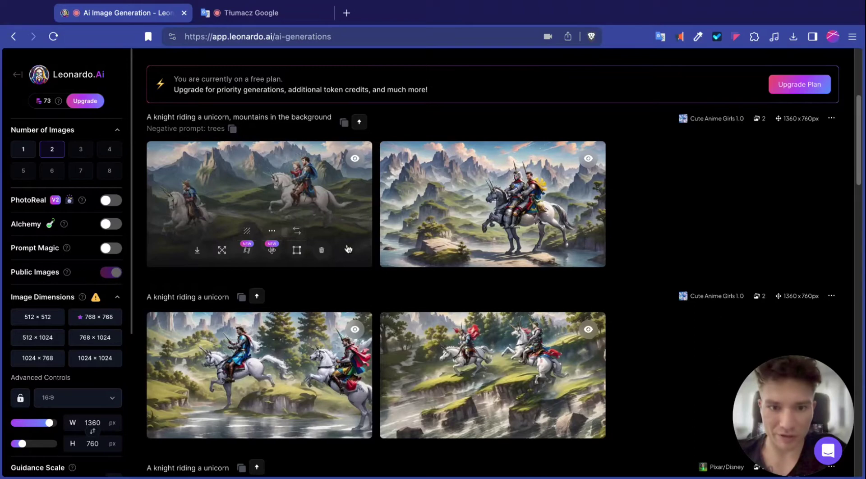
pyautogui.click(319, 211)
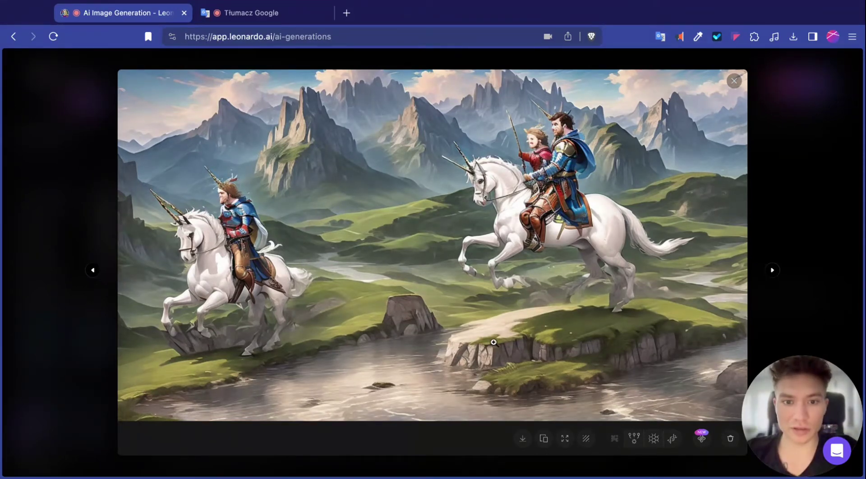
pyautogui.click(762, 257)
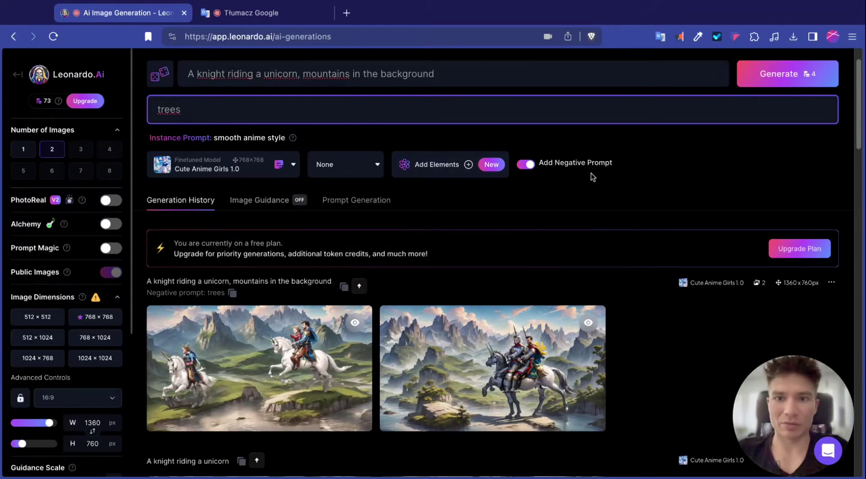
# Turn off the negative prompt.
pyautogui.click(526, 166)
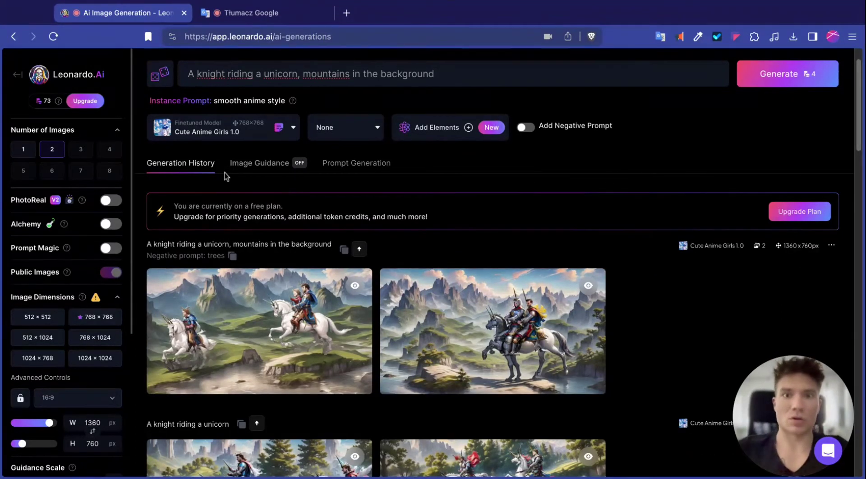
pyautogui.scroll(1, 203, 174)
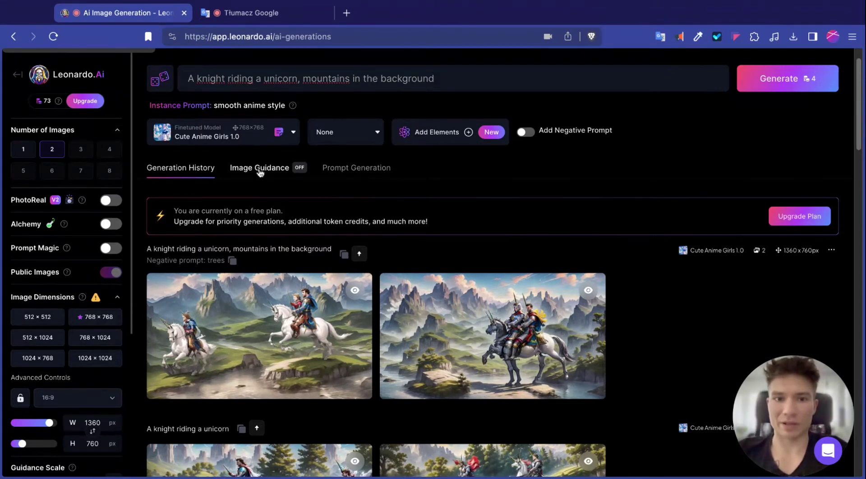
# Turn on the image-to-image input in Image Guidance and remove its portrait source image.
pyautogui.click(260, 173)
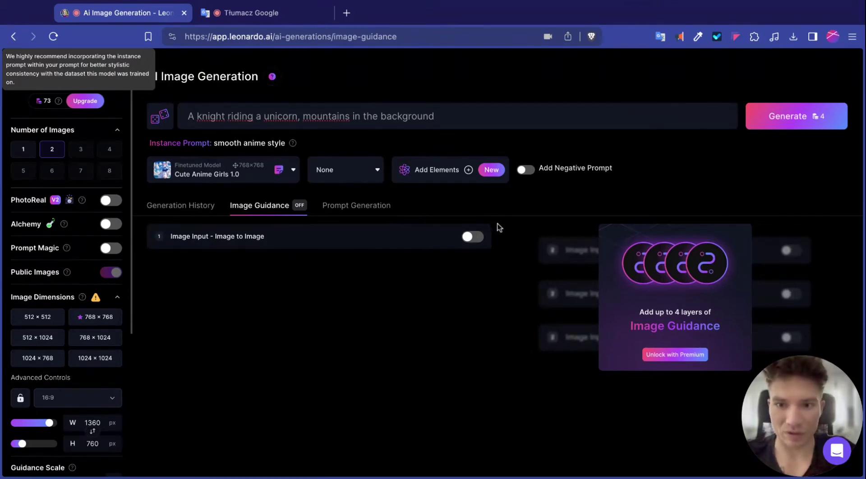
pyautogui.click(470, 236)
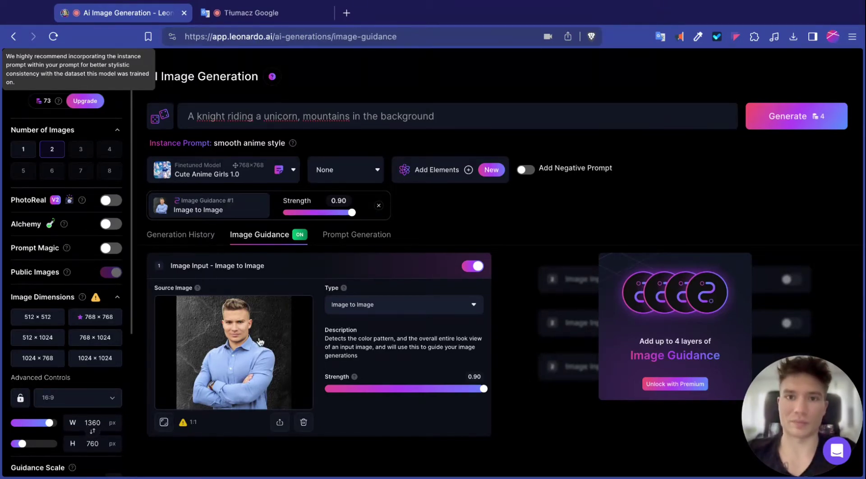
pyautogui.click(303, 422)
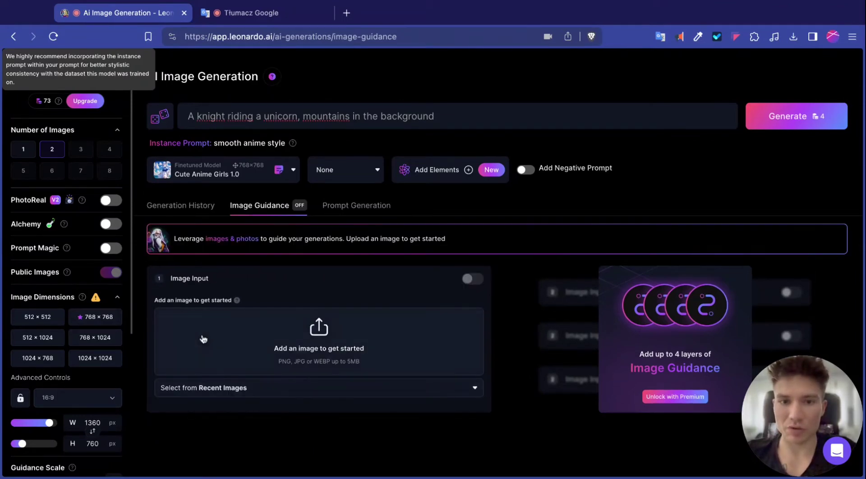
pyautogui.click(303, 338)
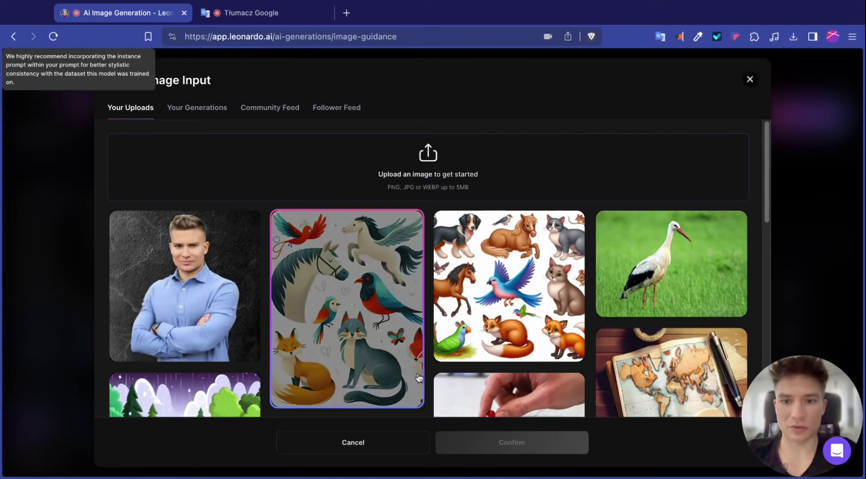
pyautogui.scroll(-3, 457, 367)
pyautogui.scroll(3, 457, 366)
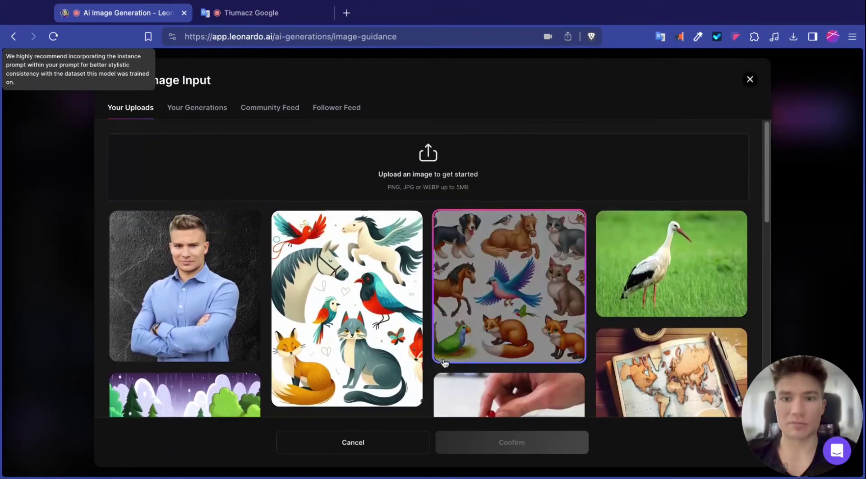
pyautogui.click(75, 214)
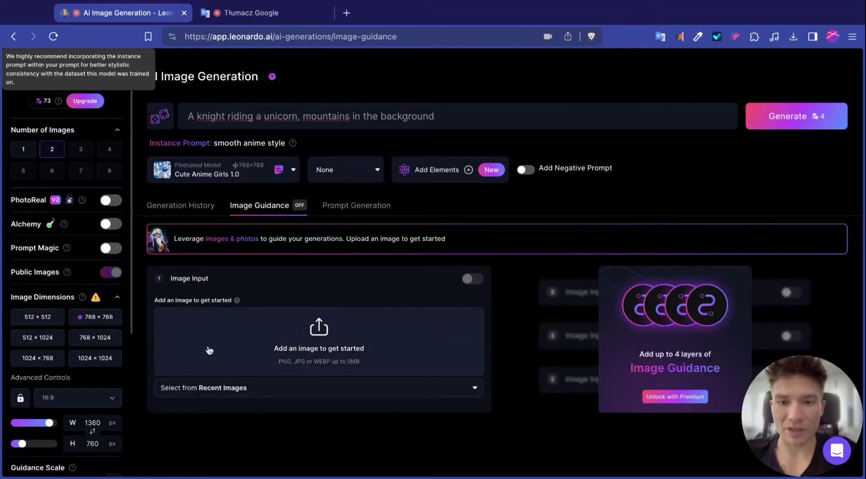
# Set the uploaded photo of a beaver at a leaning tree trunk as the Image Guidance source image.
pyautogui.click(299, 365)
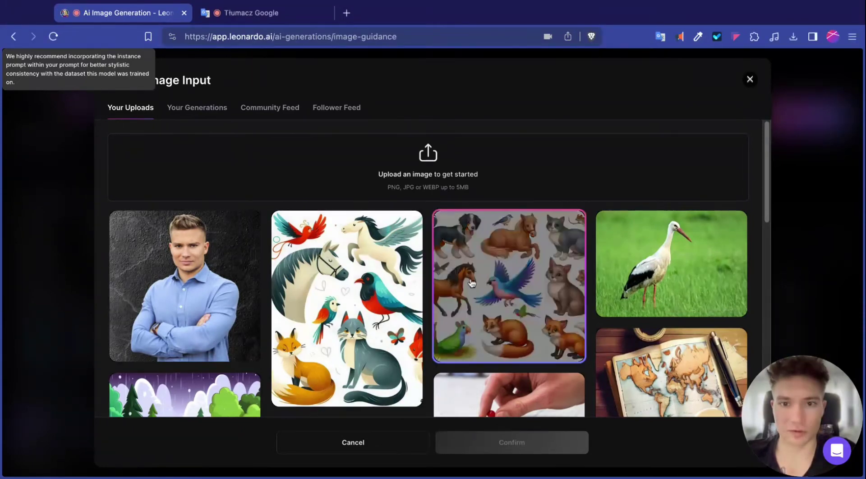
pyautogui.scroll(-2, 609, 273)
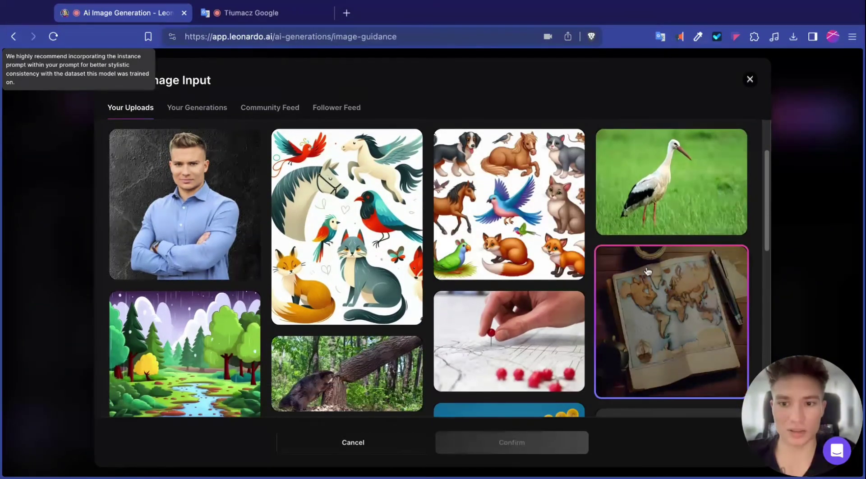
pyautogui.scroll(2, 721, 278)
pyautogui.scroll(-5, 711, 274)
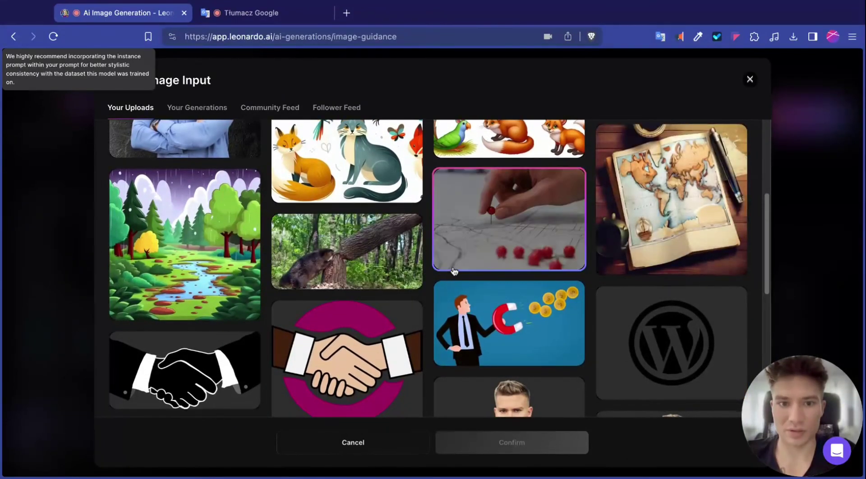
pyautogui.click(391, 264)
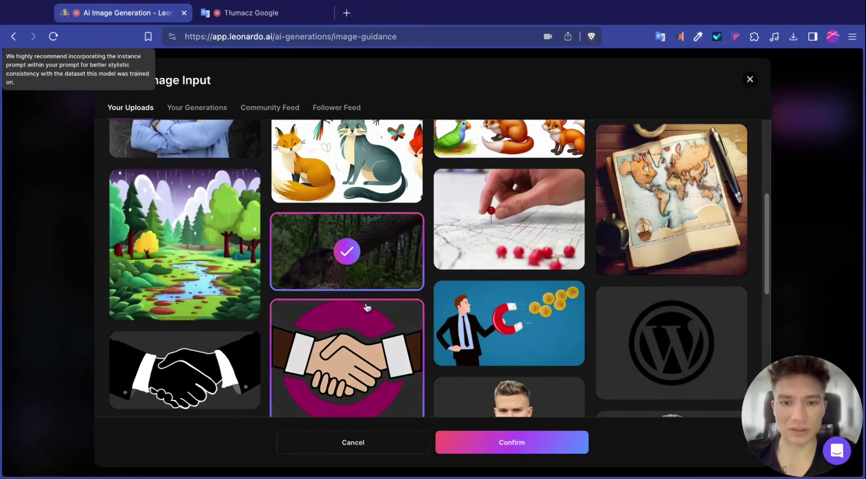
pyautogui.click(542, 451)
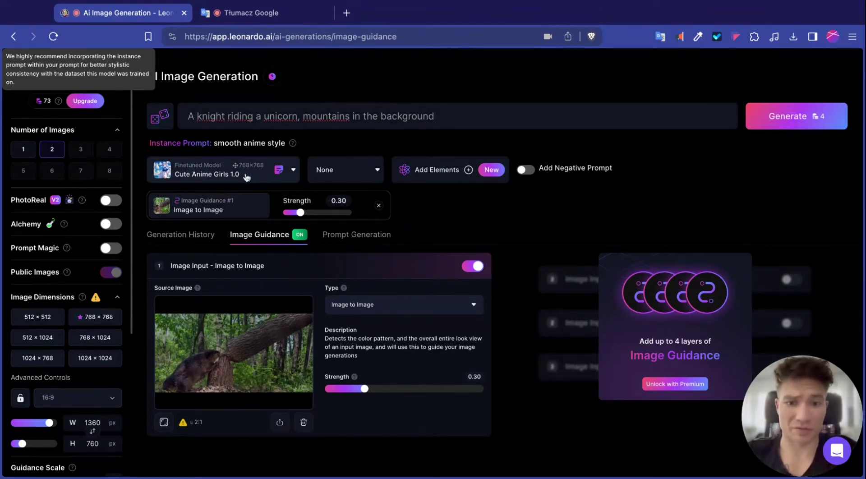
# Replace the whole prompt with "sun" and generate two images with the Cute Anime Girls 1.0 model.
pyautogui.click(217, 177)
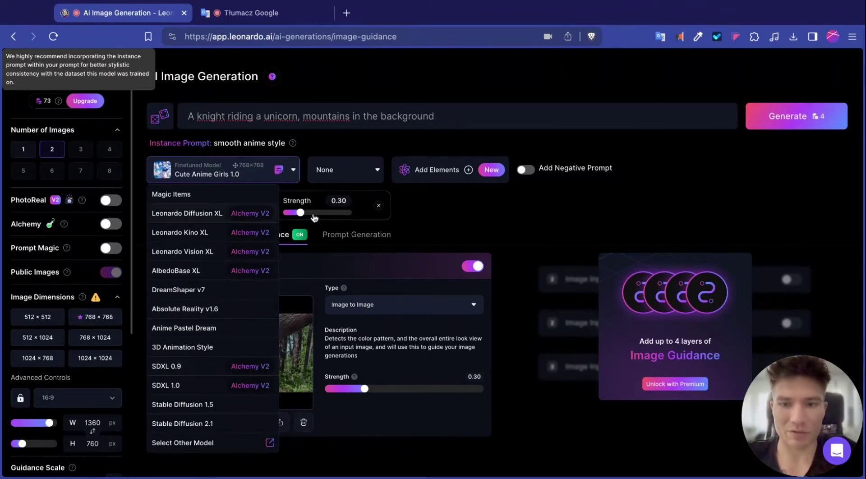
pyautogui.click(360, 153)
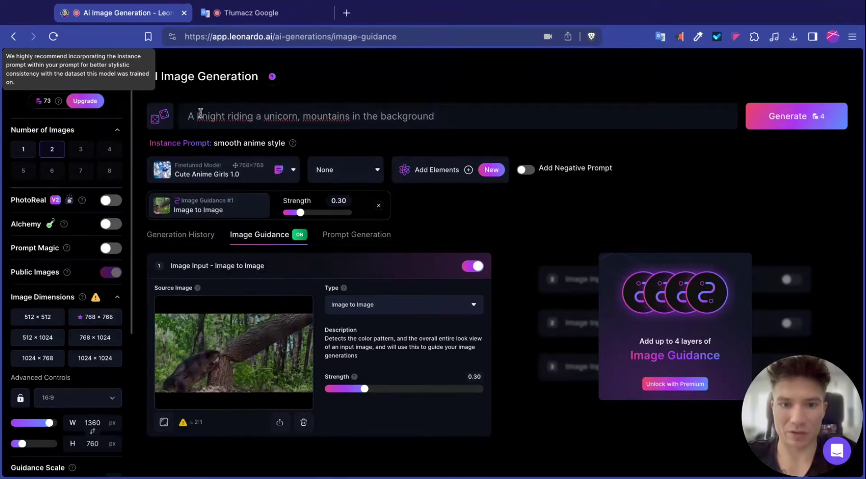
pyautogui.tripleClick(228, 117)
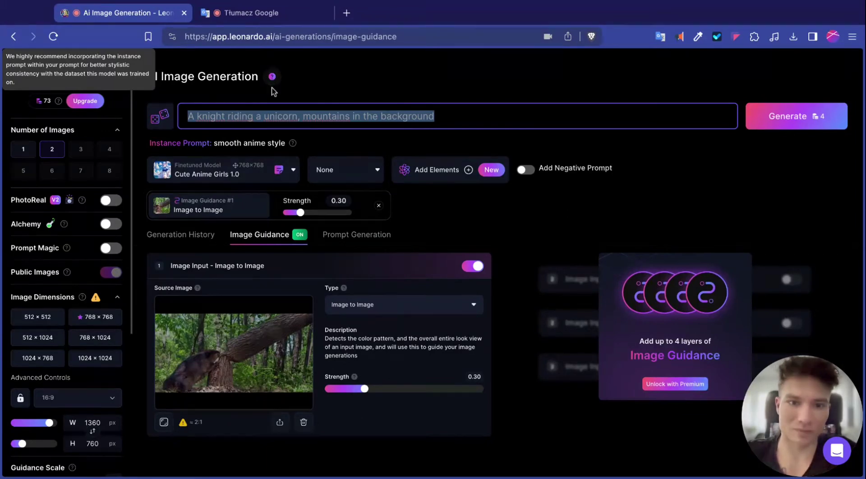
pyautogui.write('sun')
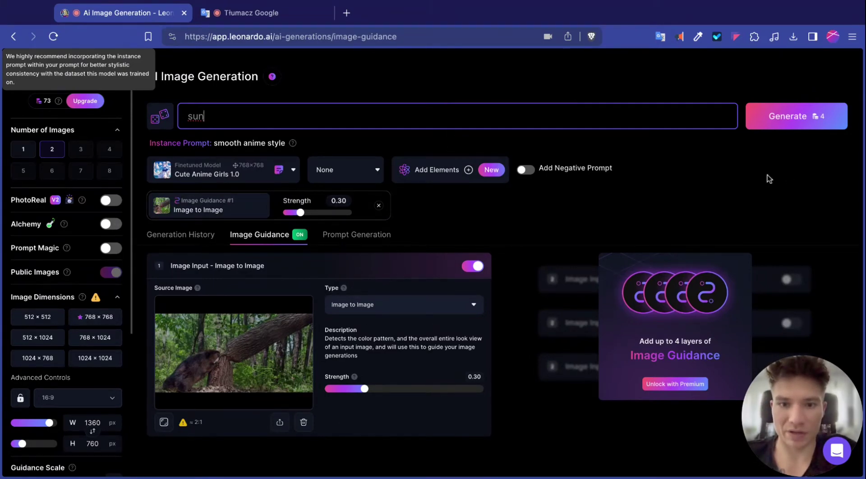
pyautogui.click(787, 116)
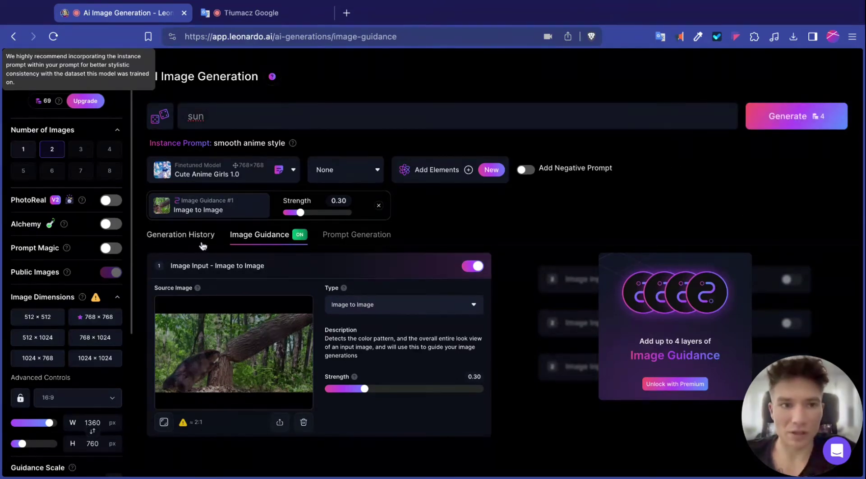
# Examine the two new "sun" images in the generation history, viewing the first one enlarged and zoomed in.
pyautogui.click(187, 238)
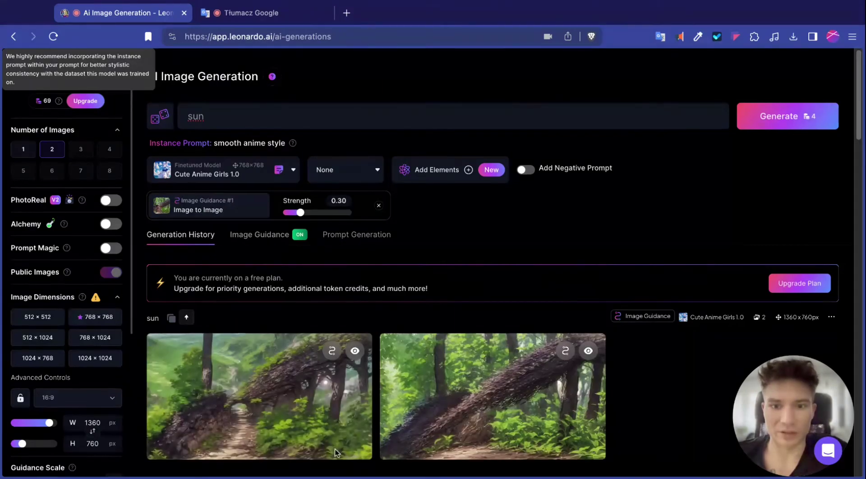
pyautogui.click(194, 372)
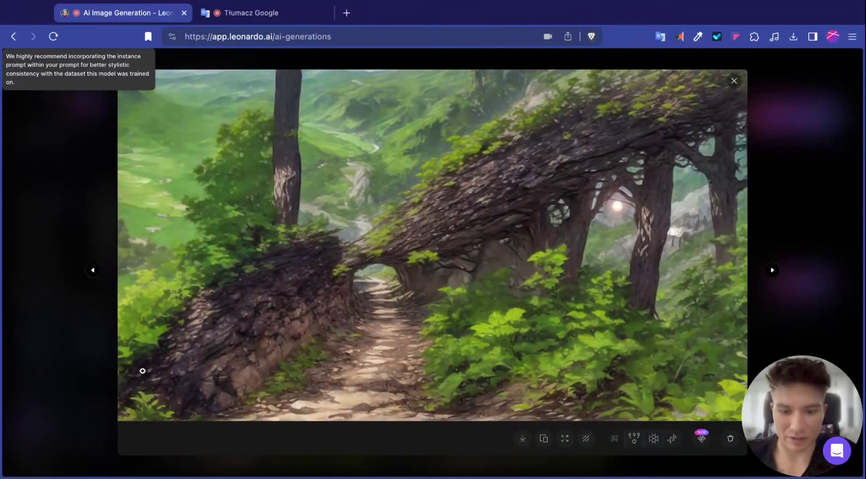
pyautogui.click(266, 336)
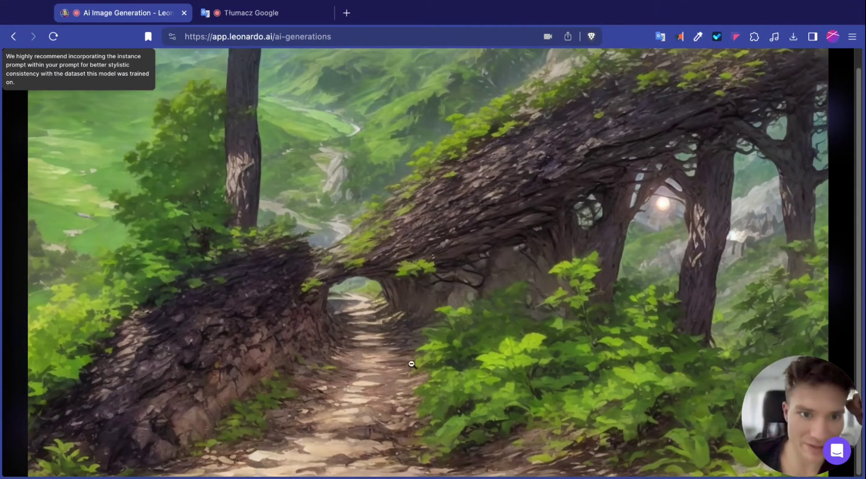
pyautogui.click(212, 291)
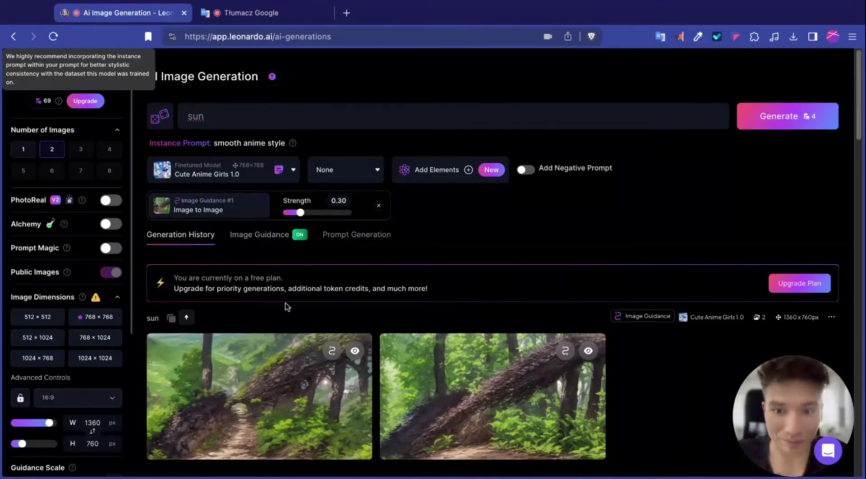
pyautogui.scroll(-3, 289, 303)
pyautogui.scroll(-1, 303, 296)
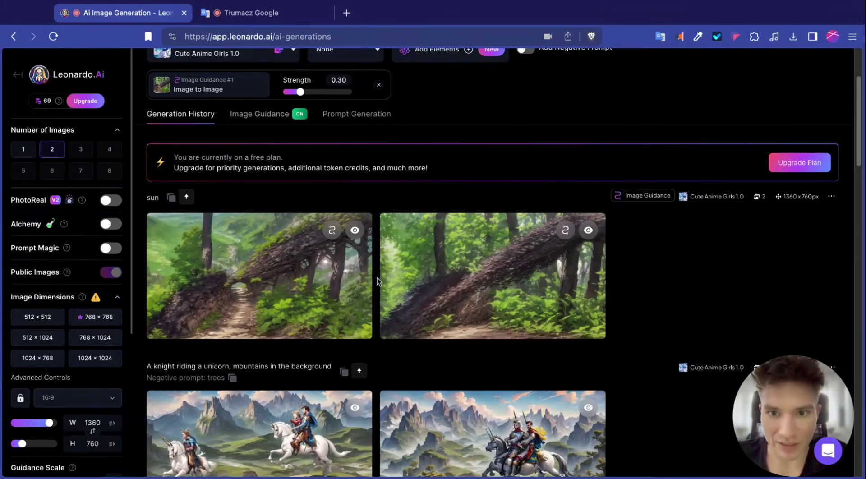
pyautogui.scroll(1, 377, 278)
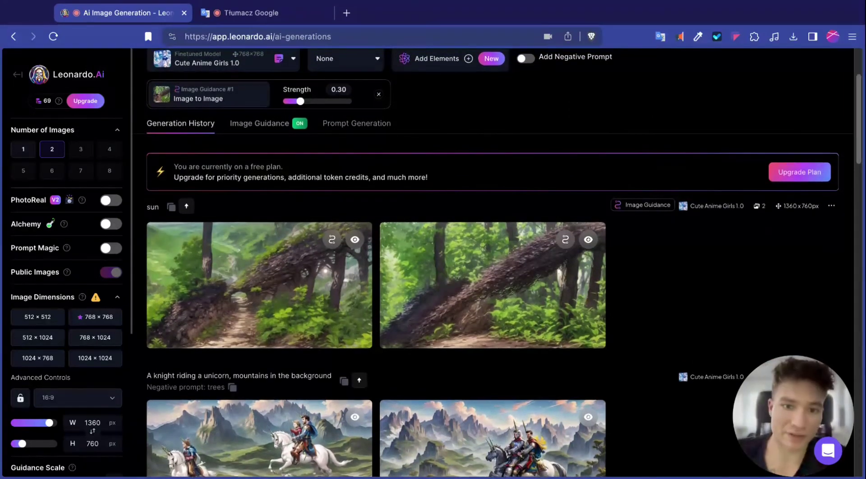
pyautogui.scroll(4, 269, 278)
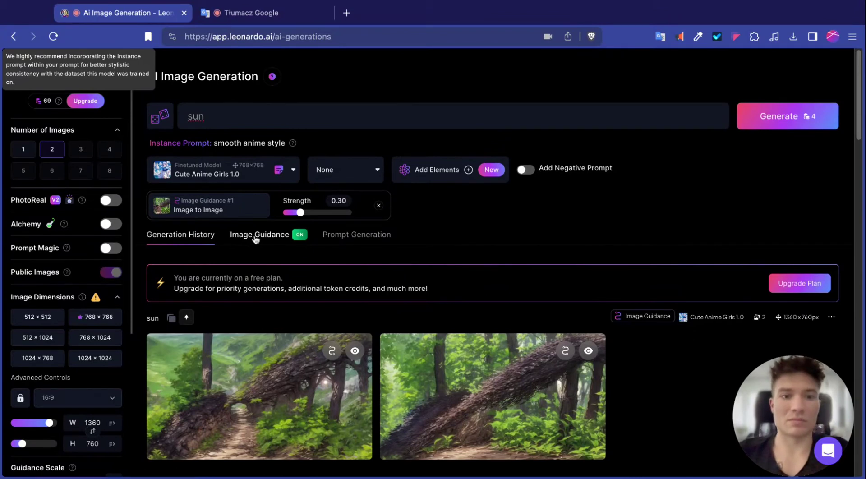
# Return to the Image Guidance settings and change the finetuned model to 3D Animation Style.
pyautogui.click(256, 236)
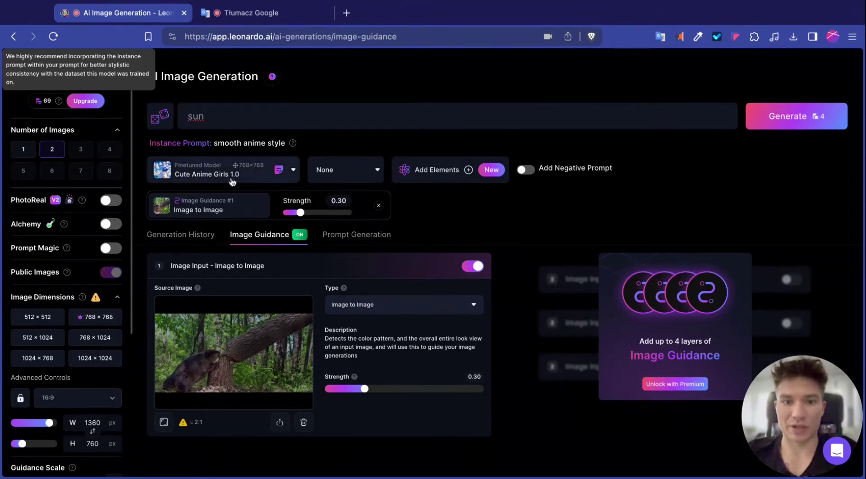
pyautogui.click(210, 175)
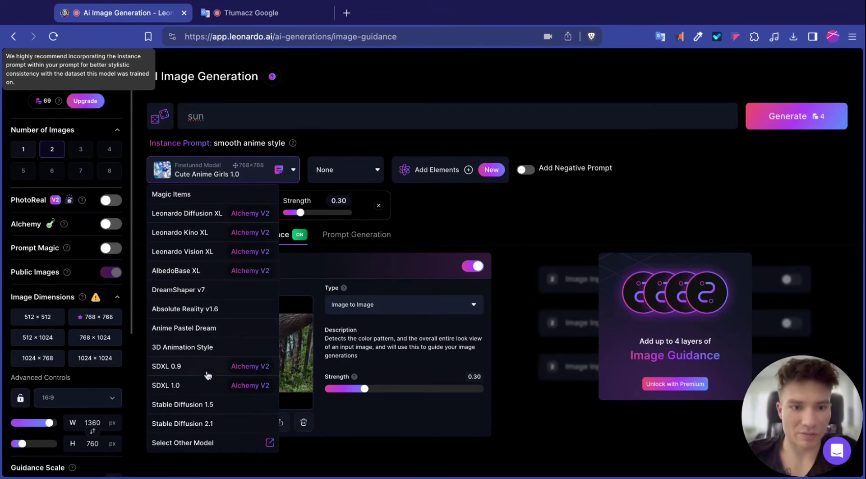
pyautogui.click(199, 350)
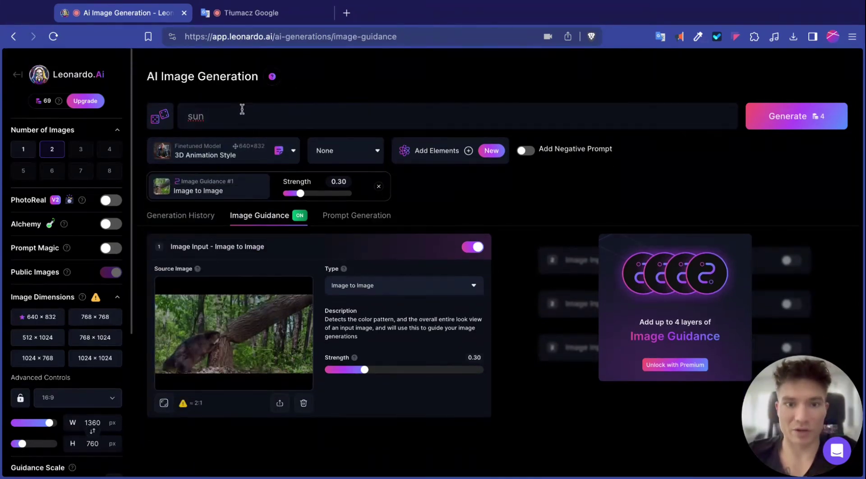
# Switch to Google Translate and translate "Bóbr i kaczka w lesie nad rzeką" from Polish to English, removing any extra words.
pyautogui.click(242, 109)
pyautogui.click(236, 14)
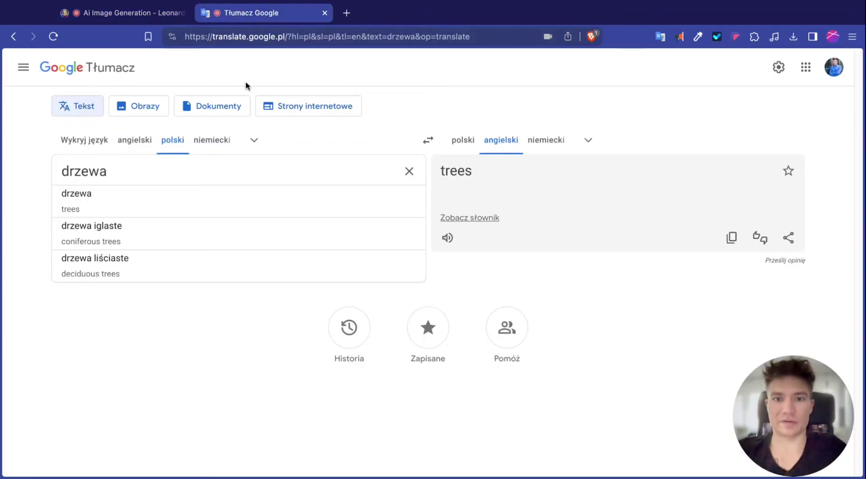
pyautogui.doubleClick(128, 179)
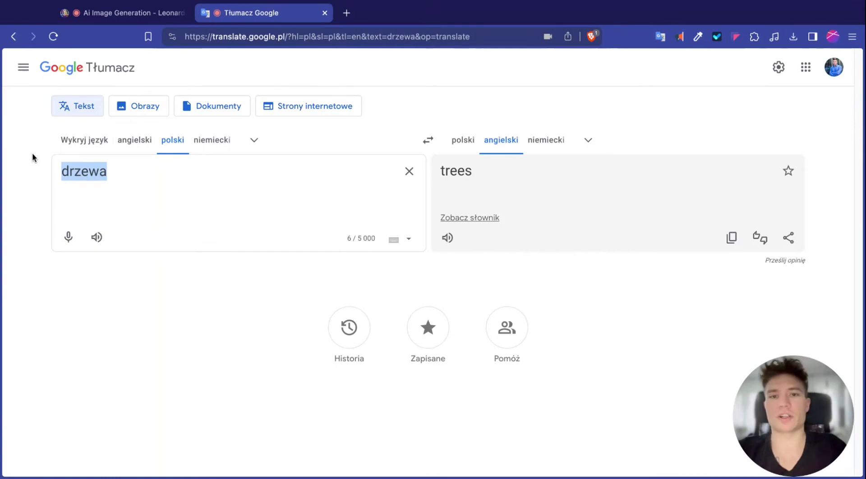
pyautogui.write('b')
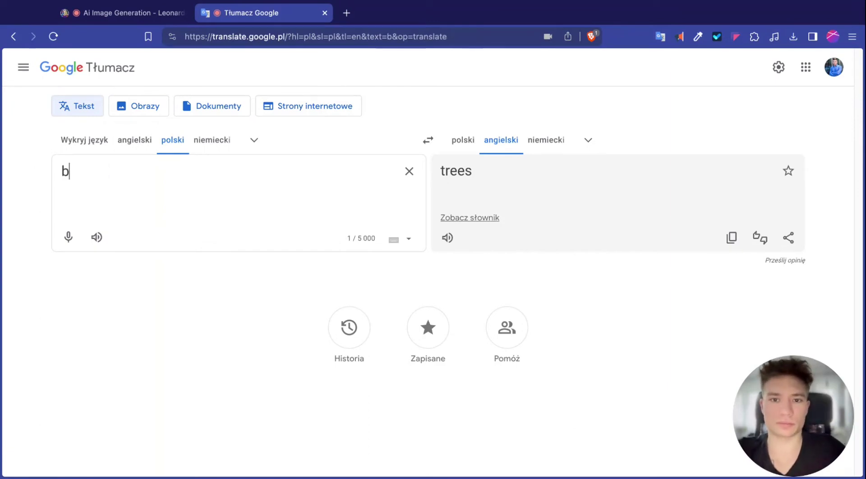
pyautogui.press('BackSpace')
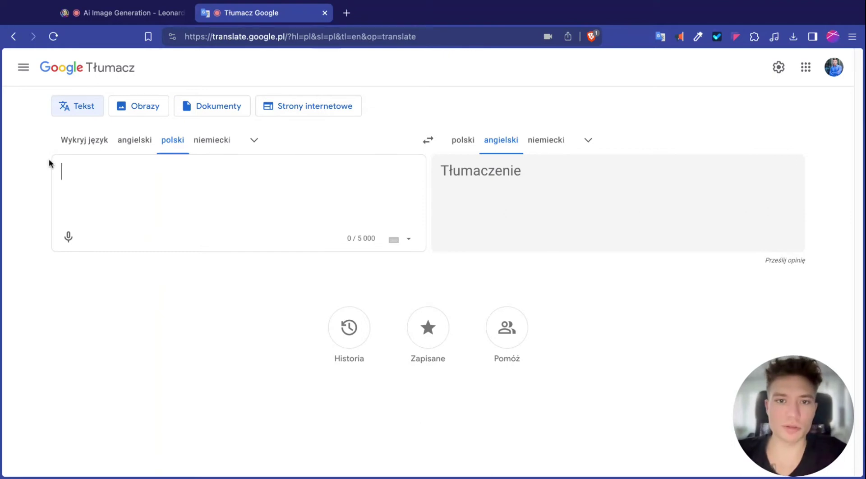
pyautogui.write('Bóbr')
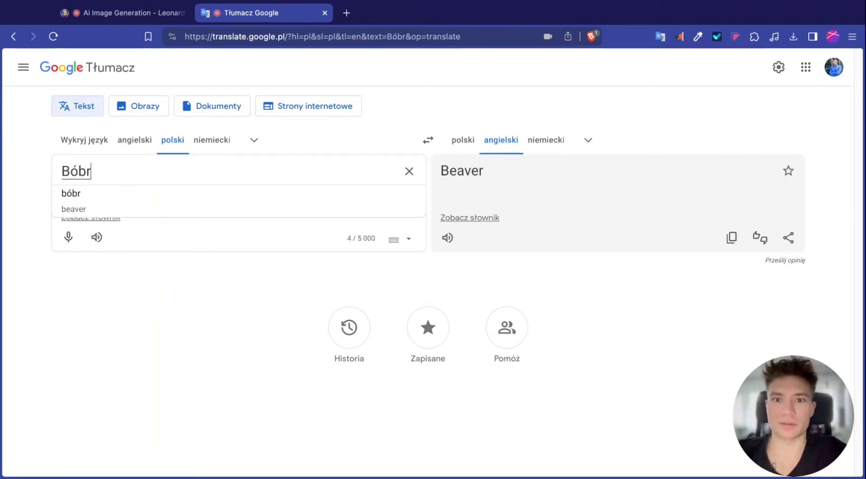
pyautogui.write(' i kaczka w lesie')
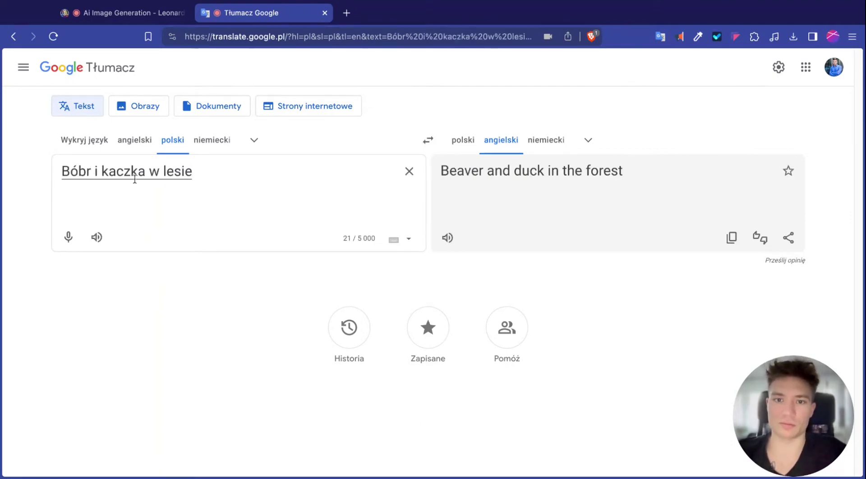
pyautogui.write(' nad rzeką może w ten sposób')
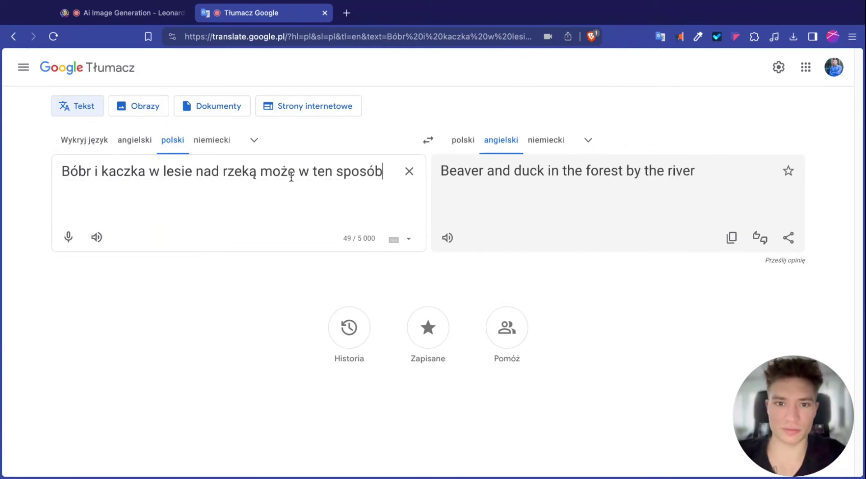
pyautogui.keyDown('shift'); pyautogui.click(263, 172); pyautogui.keyUp('shift')
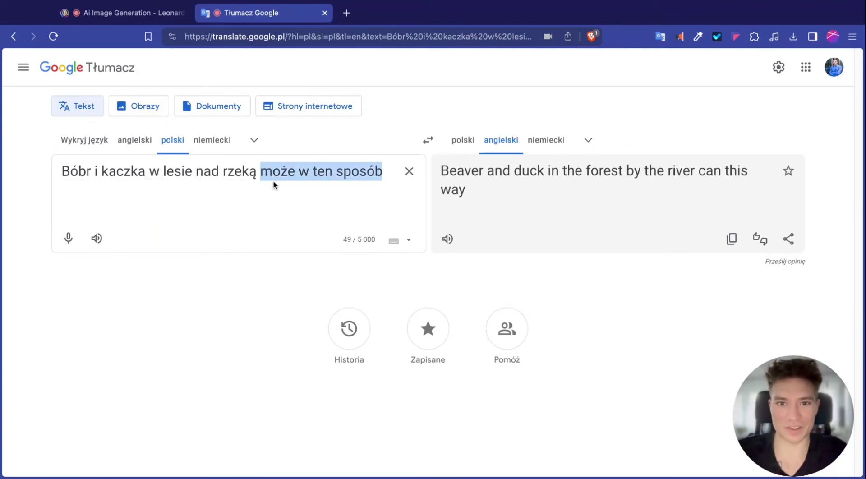
pyautogui.press('BackSpace')
# Copy the English translation and switch back to the Leonardo.Ai image generation page.
pyautogui.moveTo(471, 170); pyautogui.dragTo(581, 175)
pyautogui.hotkey('ctrl', 'c')
pyautogui.click(72, 13)
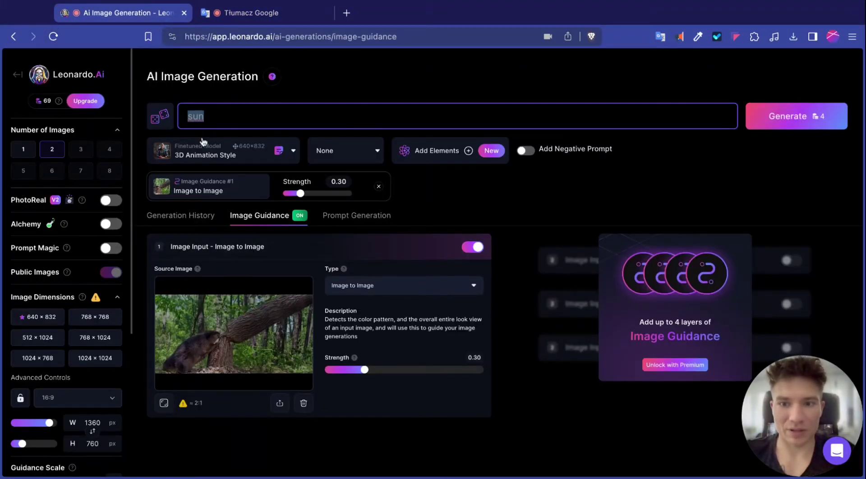
# Replace the "sun" prompt with the copied text "Beaver and duck in the forest by the river" and generate two images.
pyautogui.hotkey('ctrl', 'Tab')
pyautogui.hotkey('ctrl', 'Tab')
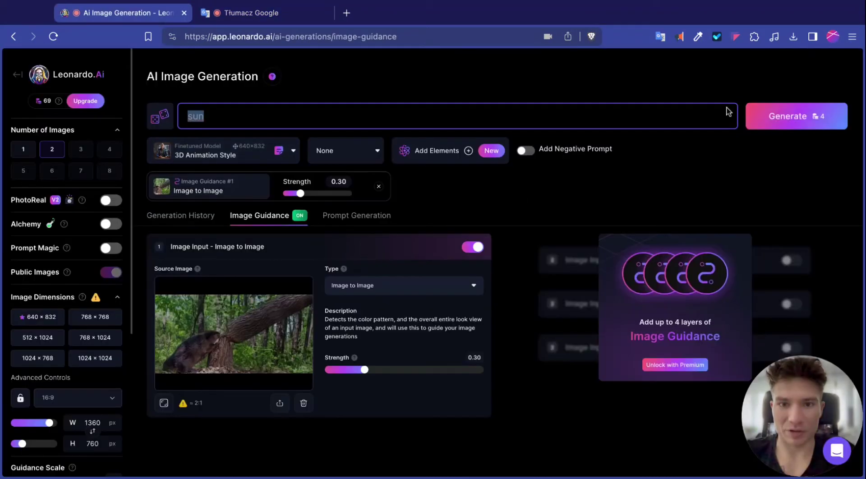
pyautogui.hotkey('ctrl', 'v')
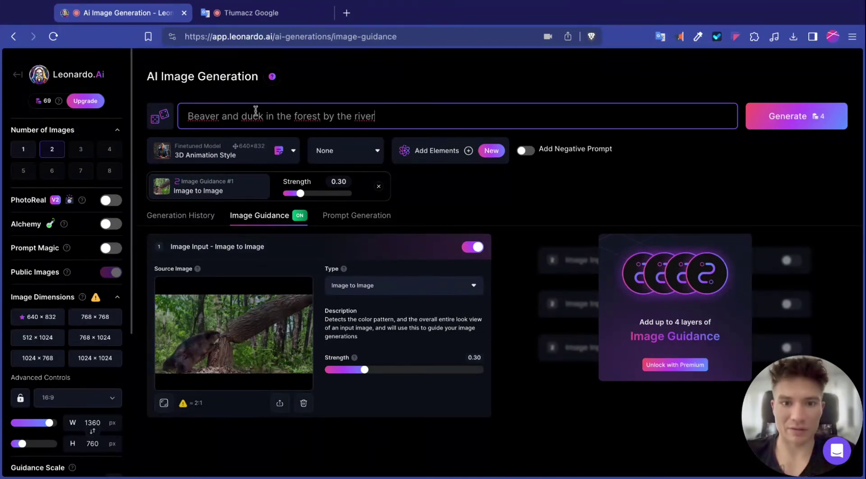
pyautogui.click(812, 116)
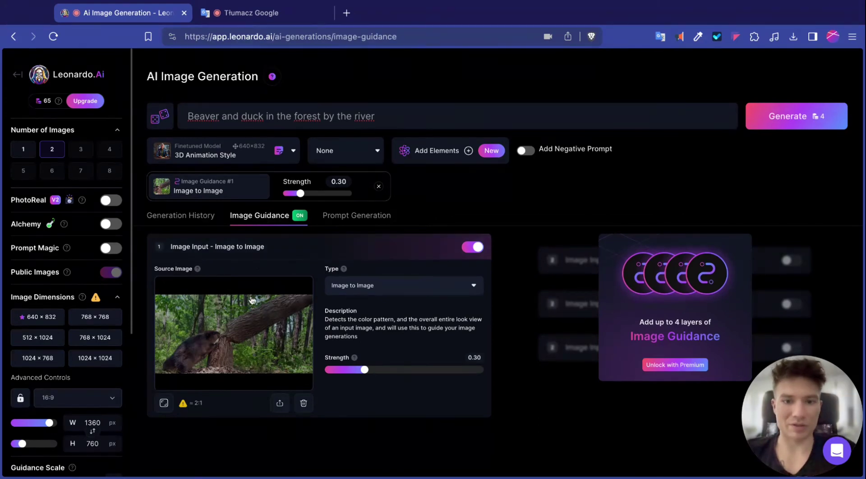
# Examine the two new beaver and duck images in the generation history, viewing each one enlarged.
pyautogui.click(209, 217)
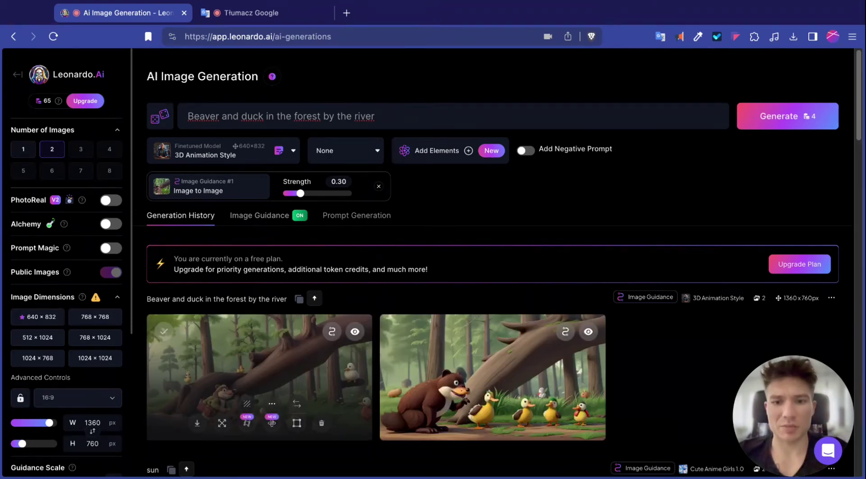
pyautogui.scroll(-1, 253, 361)
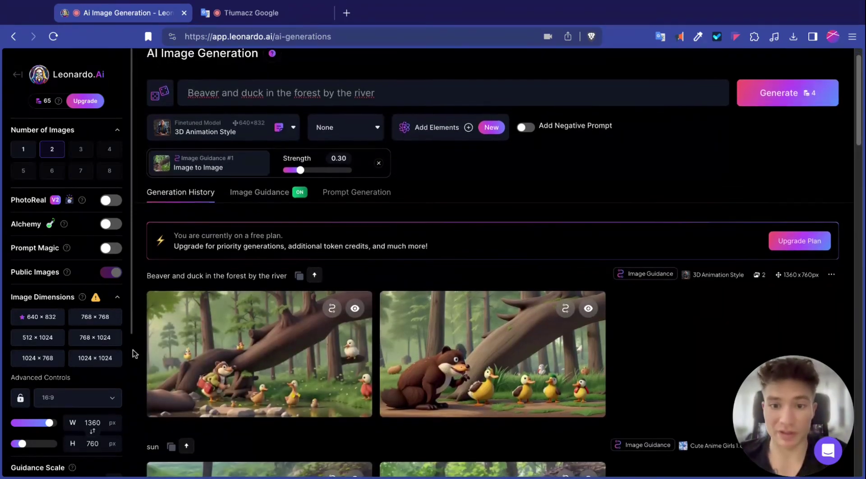
pyautogui.scroll(-1, 134, 354)
pyautogui.click(230, 343)
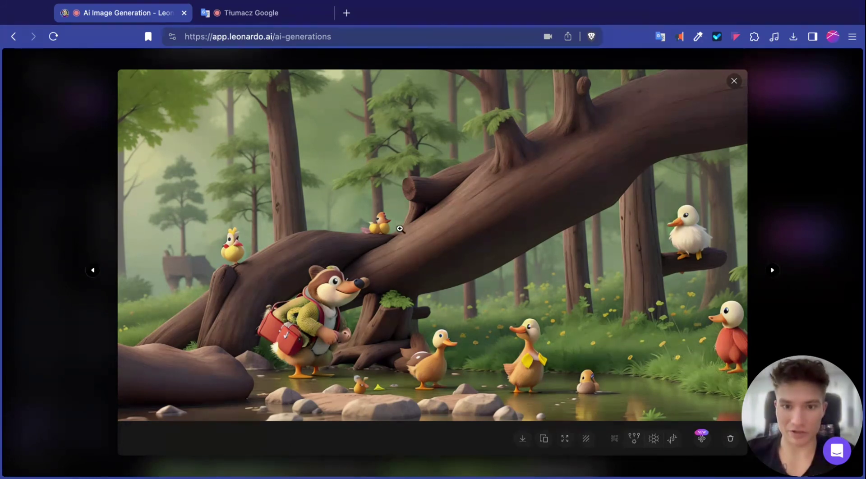
pyautogui.press('Escape')
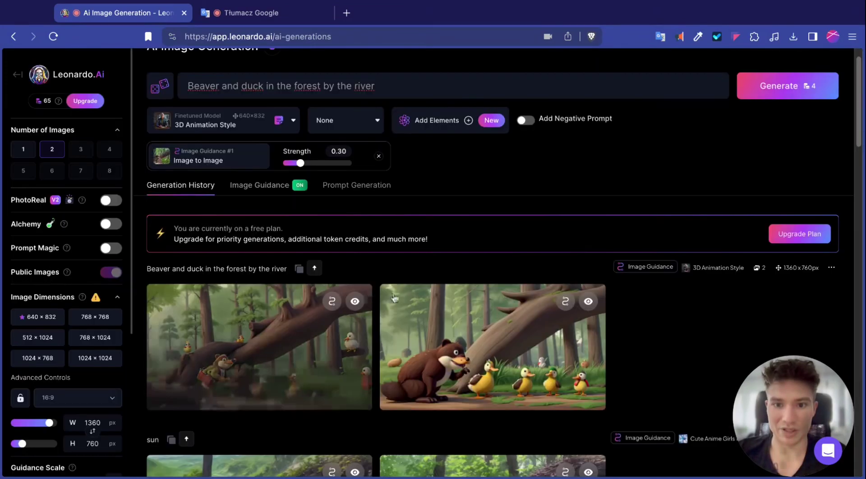
pyautogui.click(451, 347)
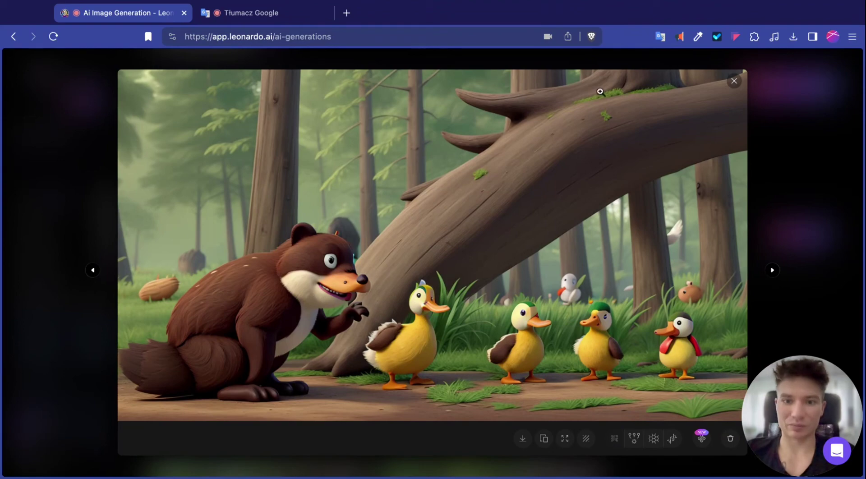
pyautogui.press('Escape')
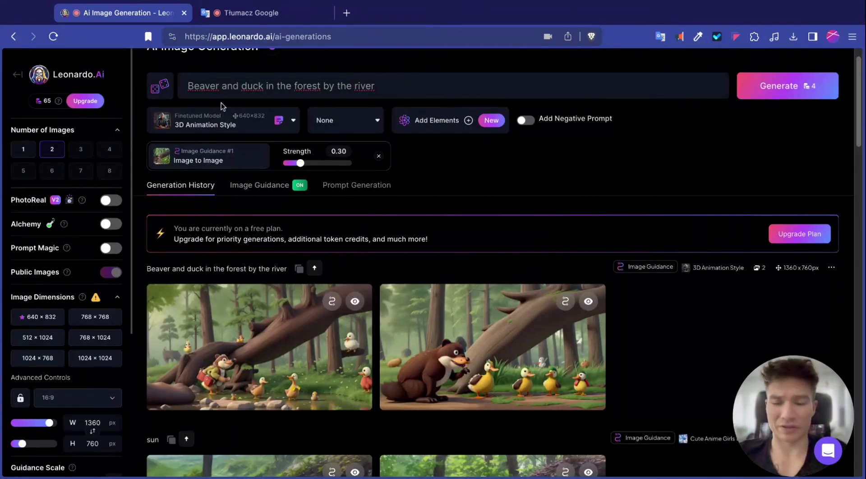
# Return to the Leonardo.Ai home page and open the Motion tool for turning an image into video.
pyautogui.scroll(1, 136, 95)
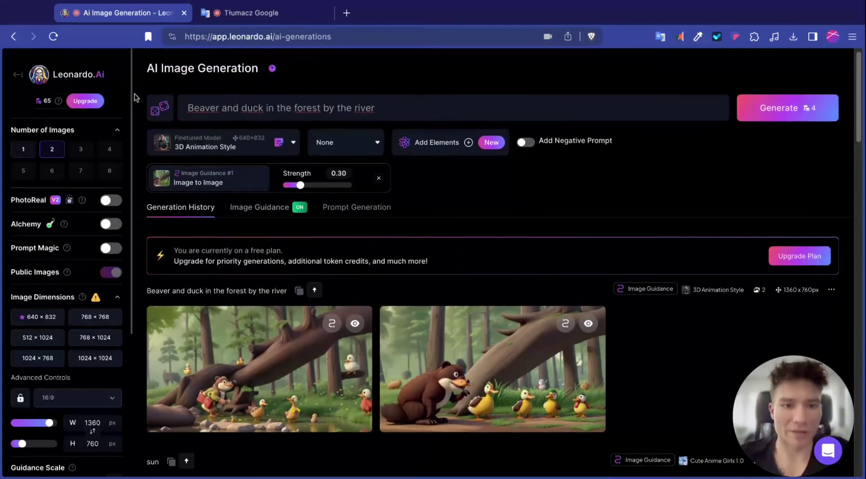
pyautogui.click(70, 75)
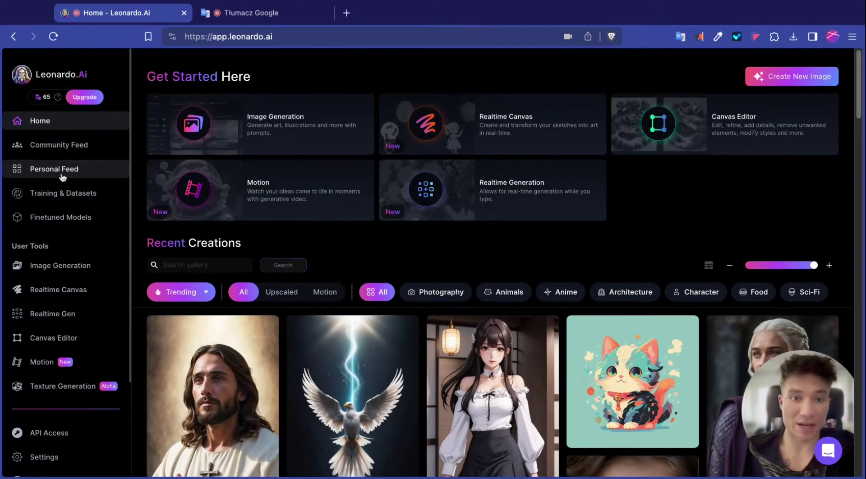
pyautogui.scroll(-2, 67, 241)
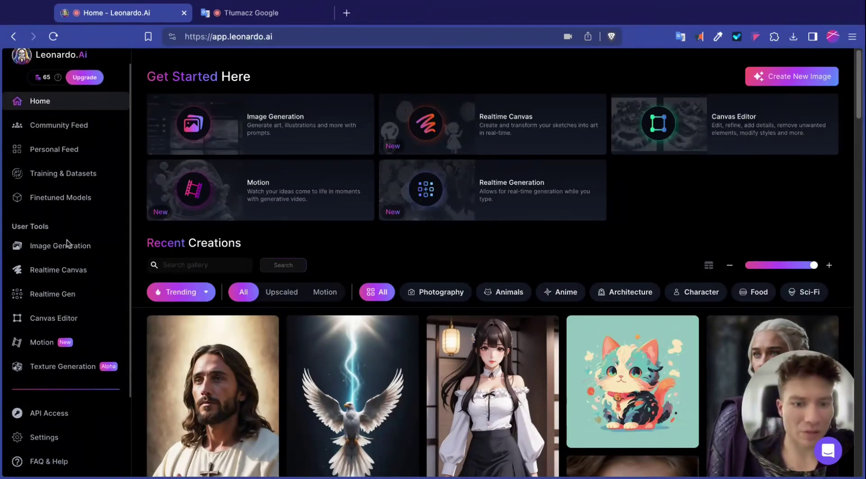
pyautogui.scroll(-3, 68, 244)
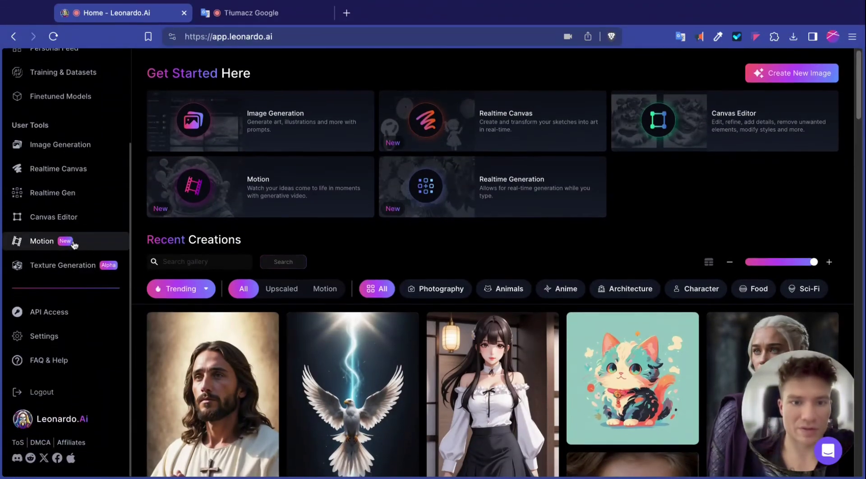
pyautogui.click(39, 244)
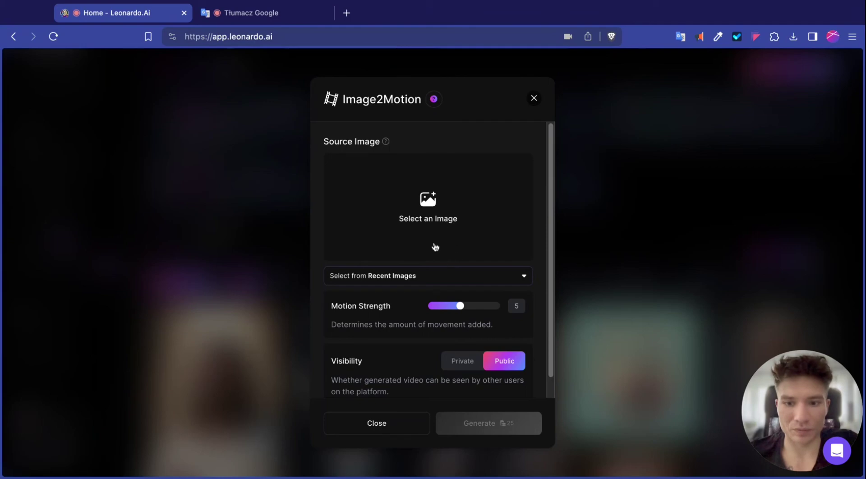
# Choose the first beaver and duck image from your own generations as the Image2Motion source image.
pyautogui.click(429, 202)
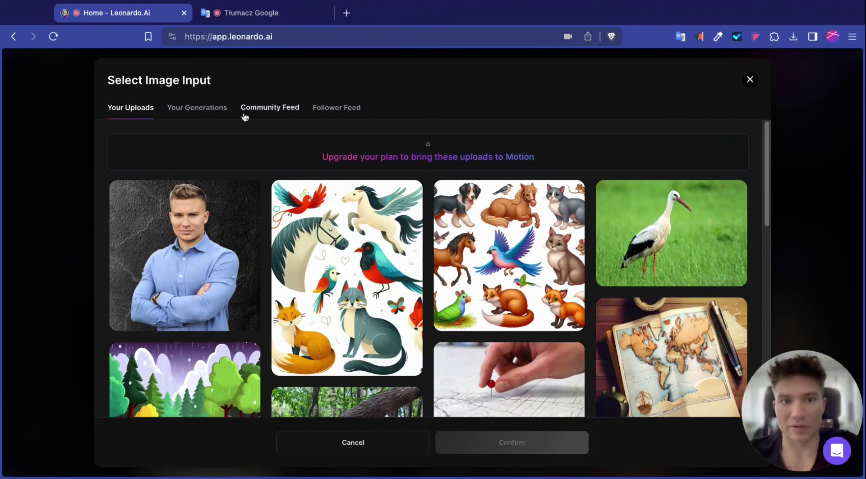
pyautogui.click(180, 115)
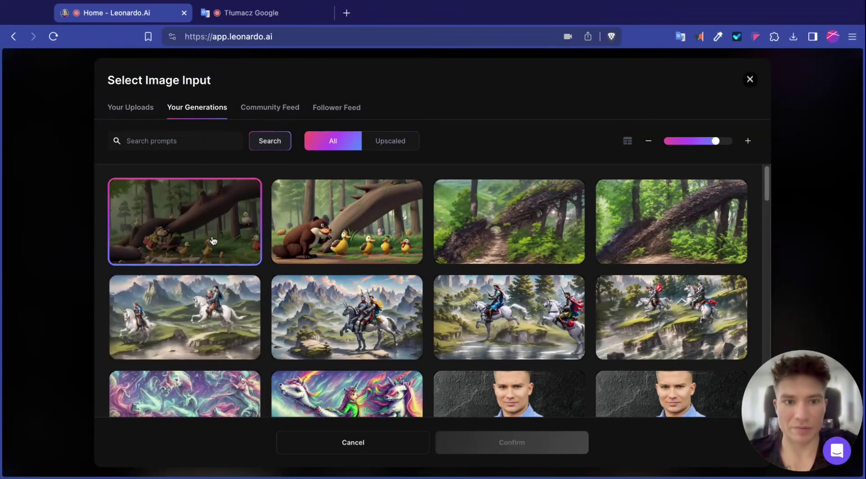
pyautogui.click(180, 210)
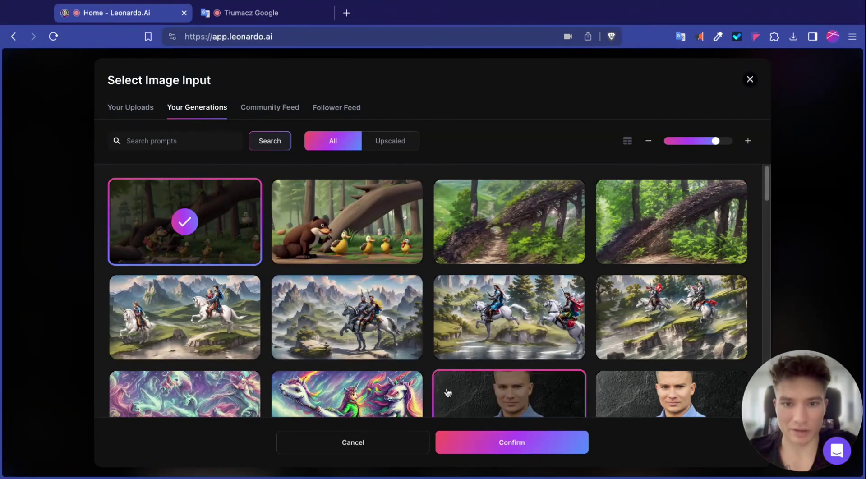
pyautogui.click(513, 444)
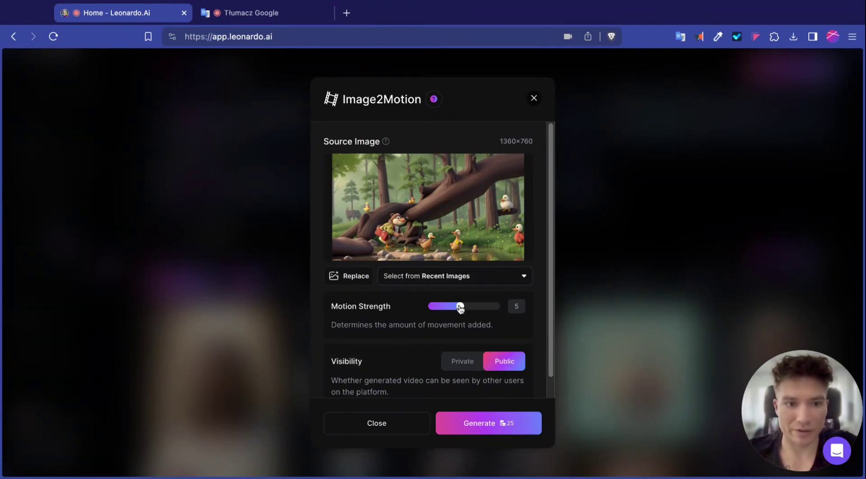
# Set the Motion Strength to 3.
pyautogui.press('Left')
pyautogui.press('Left')
pyautogui.press('Left')
pyautogui.press('Right')
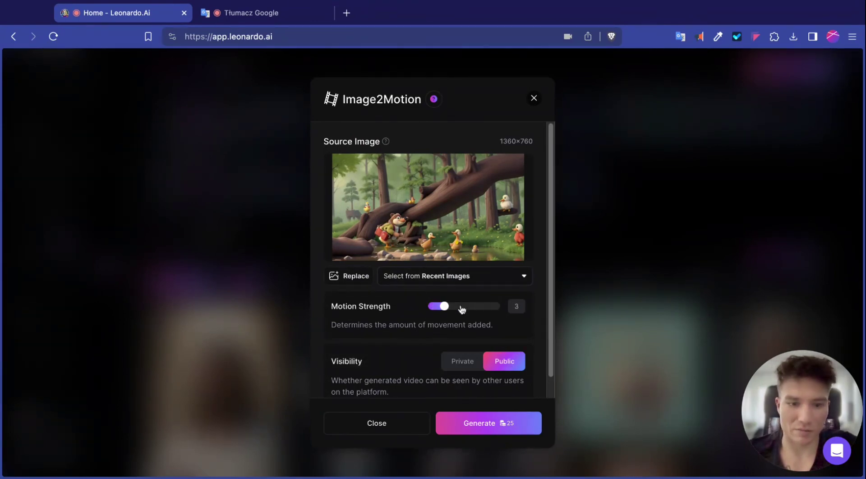